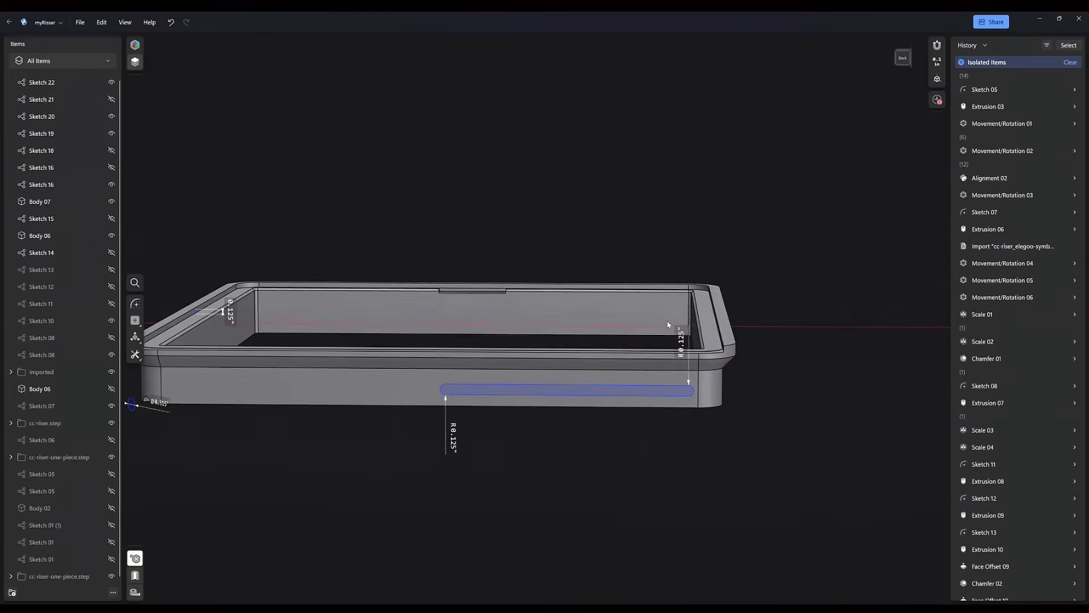
View the riser from the back and start extruding Sketch 22's slot profile
{"action": "left_click", "coordinate": [901, 64]}
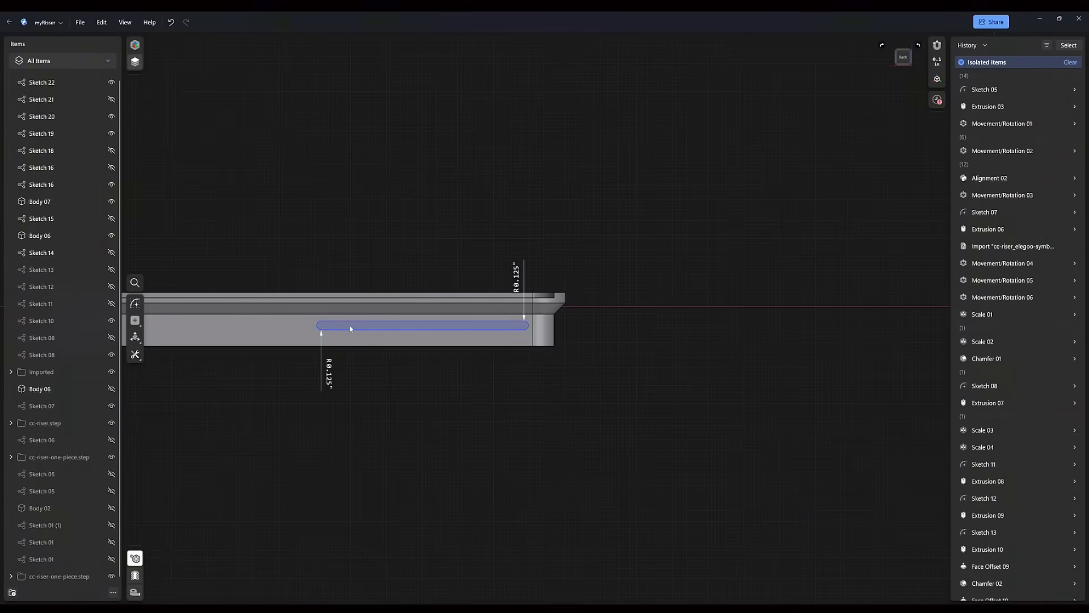
{"action": "scroll", "coordinate": [479, 373], "scroll_direction": "up", "scroll_amount": 5}
{"action": "middle_click_drag", "start_coordinate": [535, 421], "coordinate": [715, 429]}
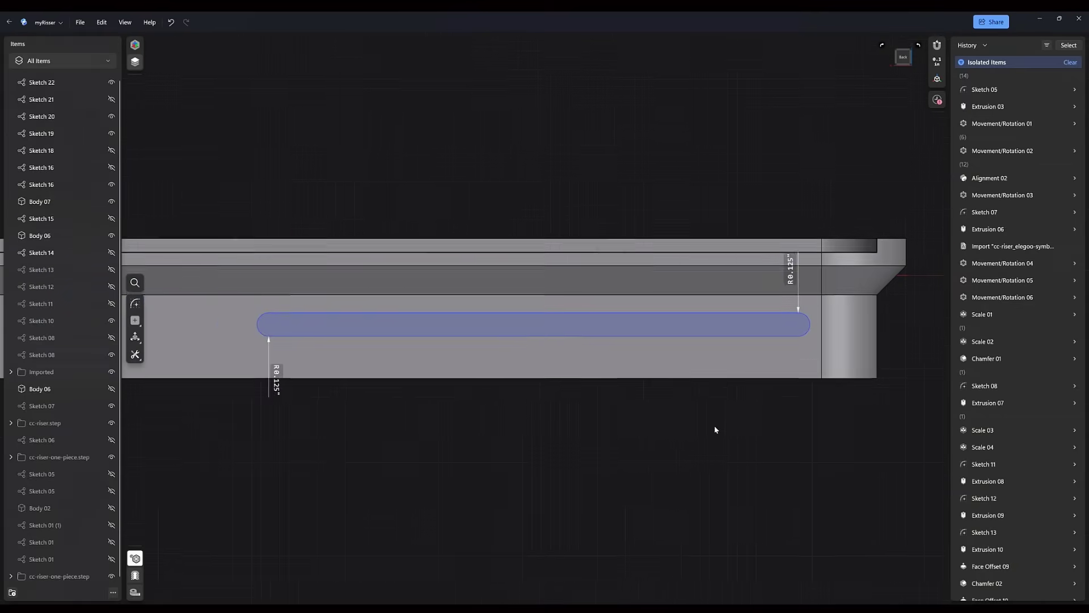
{"action": "left_click", "coordinate": [518, 326]}
{"action": "mouse_move", "coordinate": [464, 444]}
{"action": "right_mouse_down"}
{"action": "mouse_move", "coordinate": [510, 465]}
{"action": "mouse_move", "coordinate": [529, 455]}
{"action": "right_mouse_up"}
Restart the slot extrude and push it into the wall to about -3.72 inches
{"action": "key", "text": "f"}
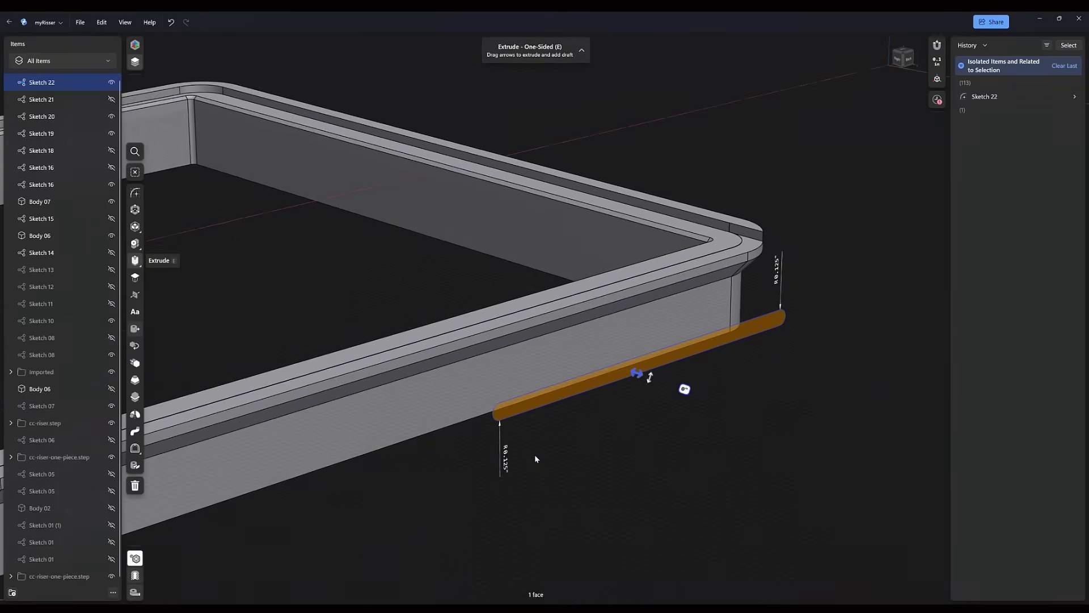
{"action": "key", "text": "Escape"}
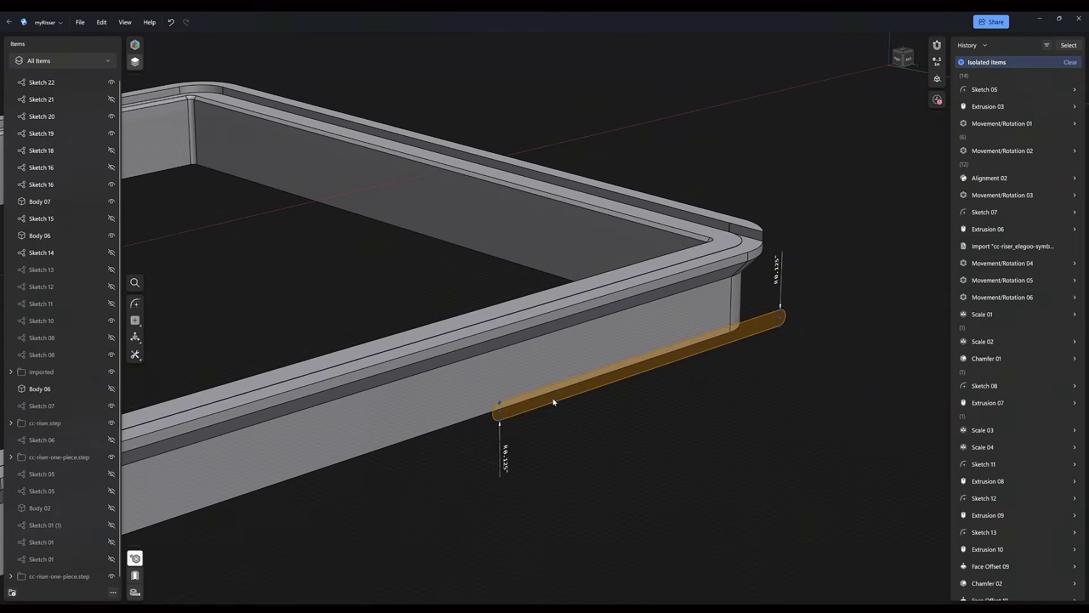
{"action": "left_click", "coordinate": [555, 402]}
{"action": "left_click_drag", "start_coordinate": [564, 403], "coordinate": [380, 333]}
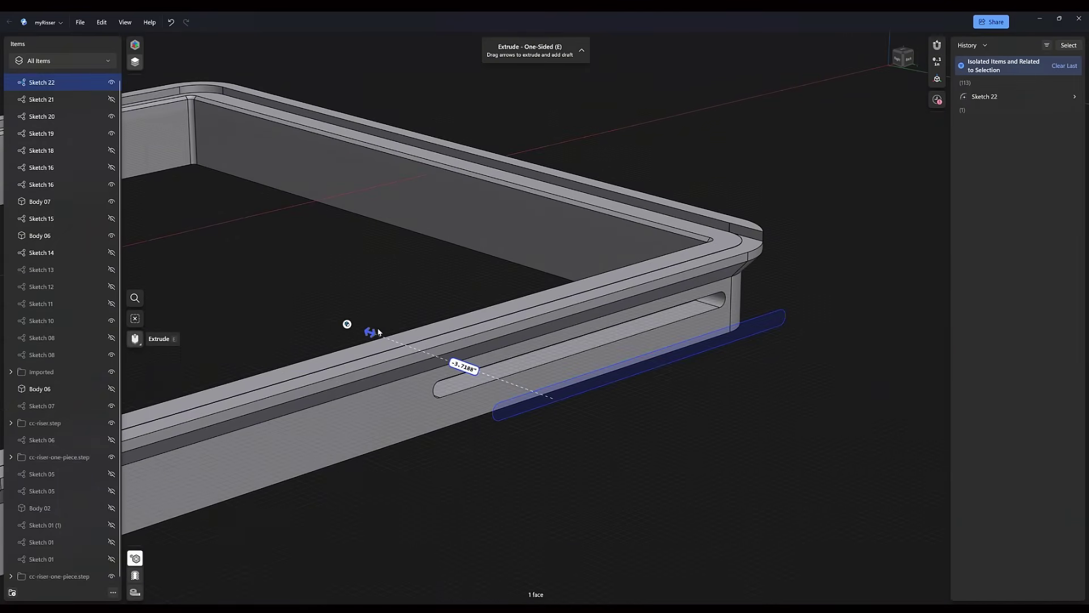
{"action": "right_click_drag", "start_coordinate": [378, 331], "coordinate": [463, 423]}
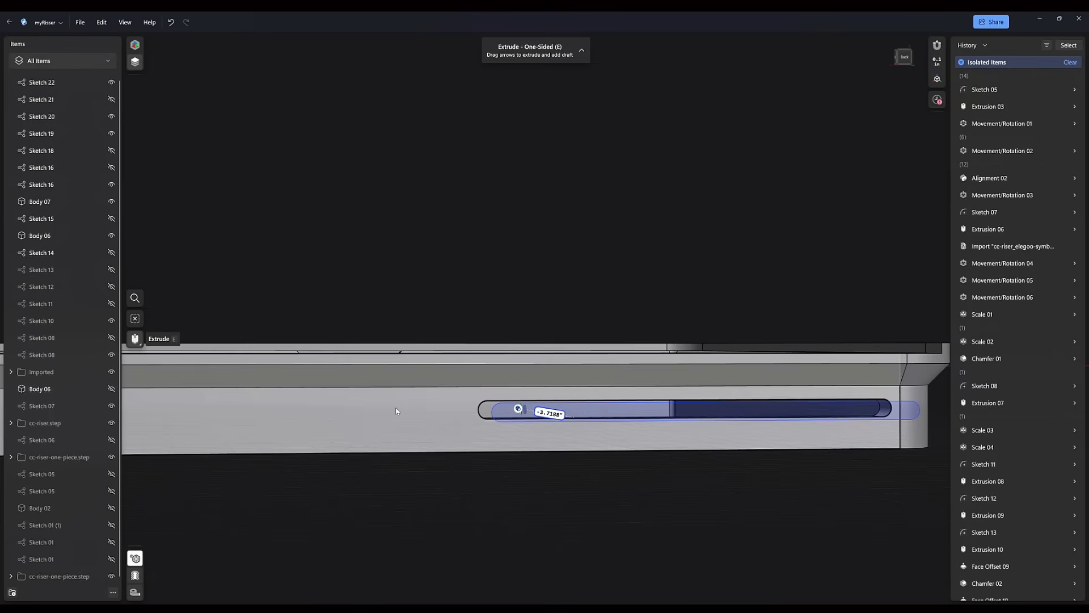
Select the slot's faces, including its end face, for rounding
{"action": "key", "text": "ctrl+a"}
{"action": "key", "text": "m"}
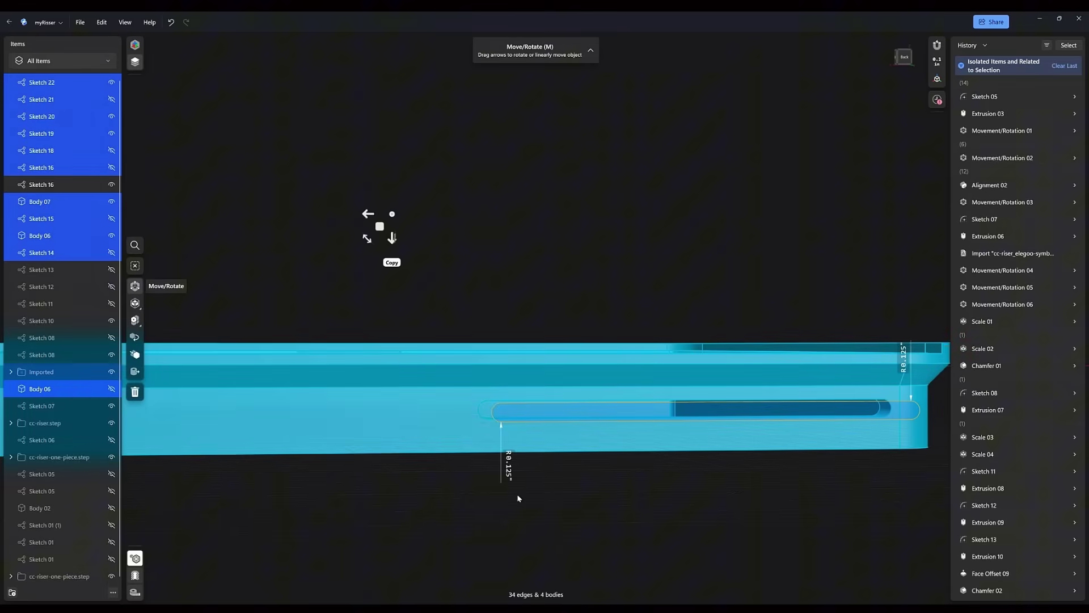
{"action": "key", "text": "ctrl+z"}
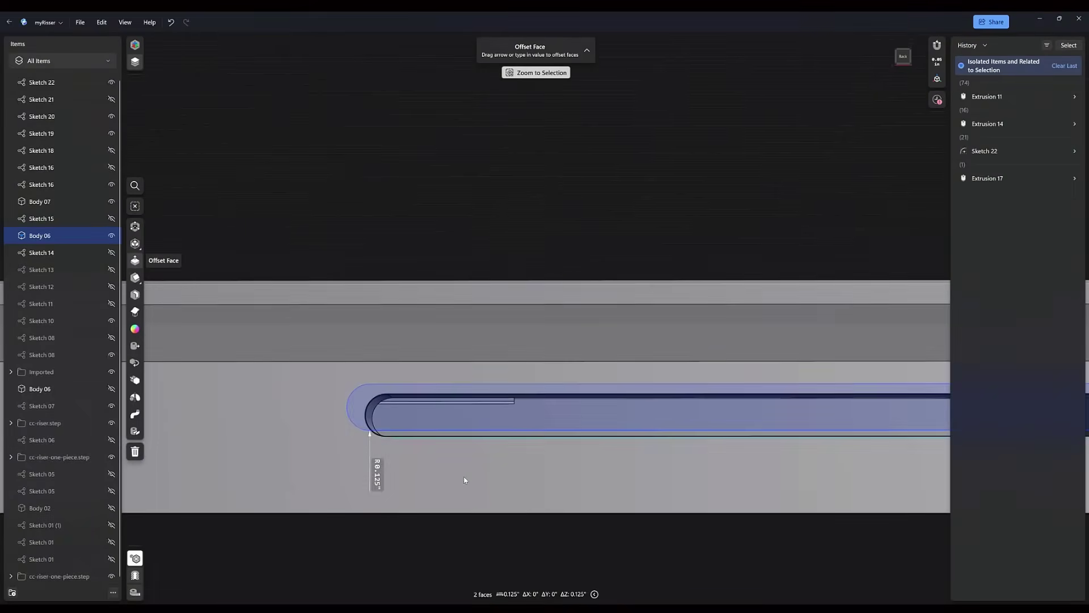
{"action": "right_click_drag", "start_coordinate": [460, 482], "coordinate": [398, 422]}
{"action": "left_click", "coordinate": [406, 431]}
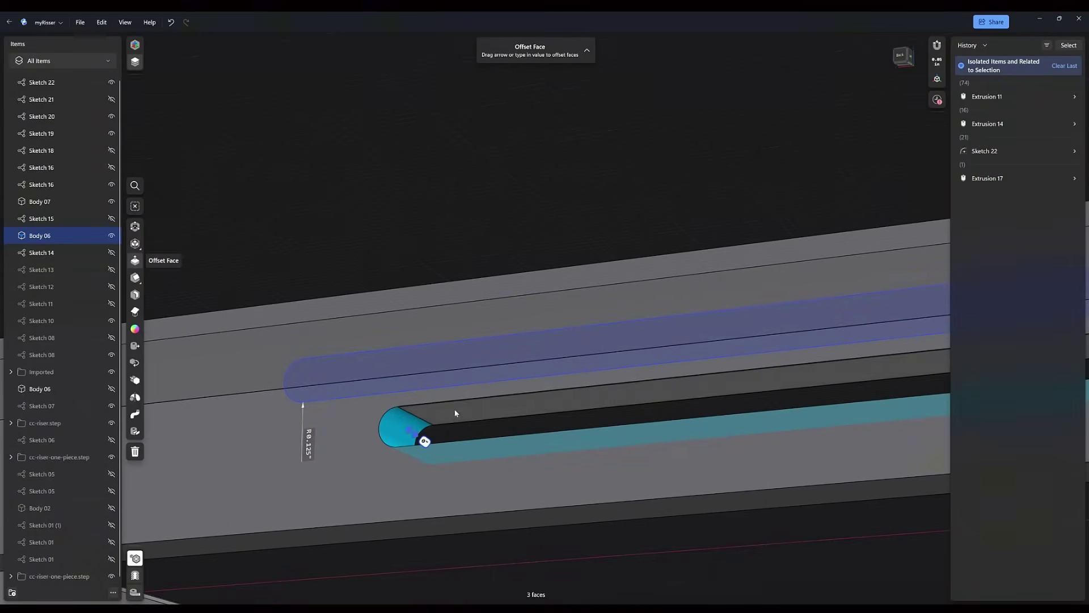
{"action": "right_click_drag", "start_coordinate": [540, 420], "coordinate": [480, 414]}
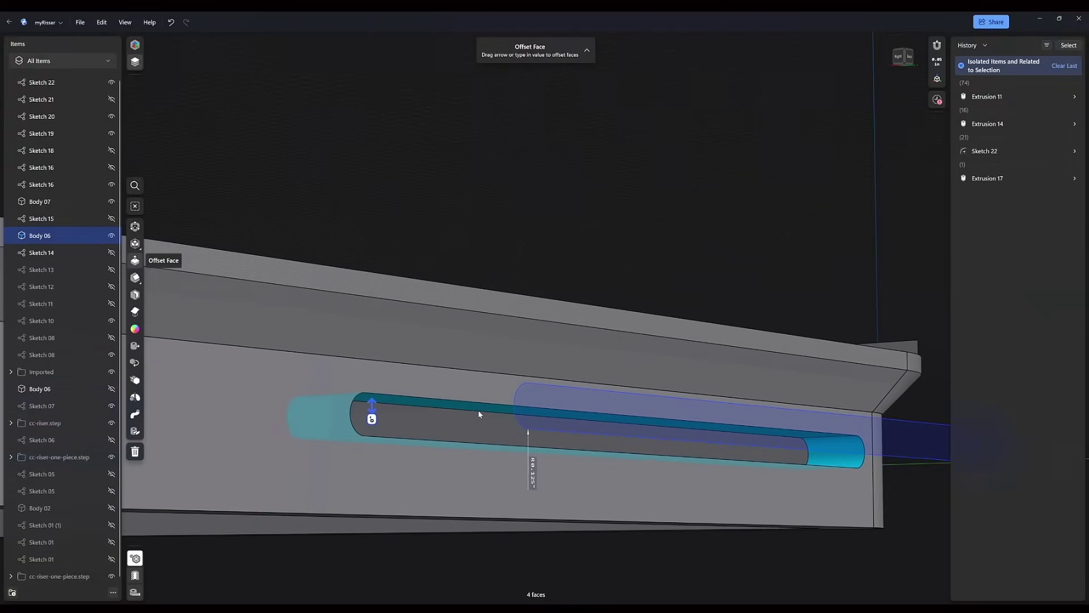
Fillet the slot edges to a 0.1406-inch radius and inspect them from inside
{"action": "left_click", "coordinate": [140, 279]}
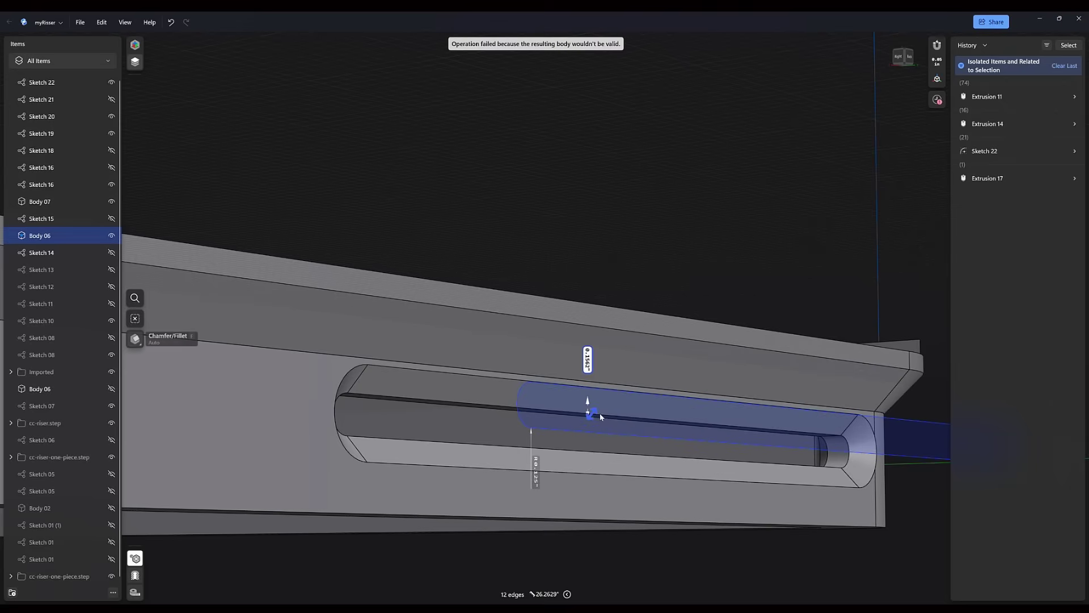
{"action": "left_click_drag", "start_coordinate": [601, 417], "coordinate": [555, 450]}
{"action": "right_click_drag", "start_coordinate": [554, 449], "coordinate": [693, 524]}
{"action": "left_click_drag", "start_coordinate": [586, 435], "coordinate": [578, 440]}
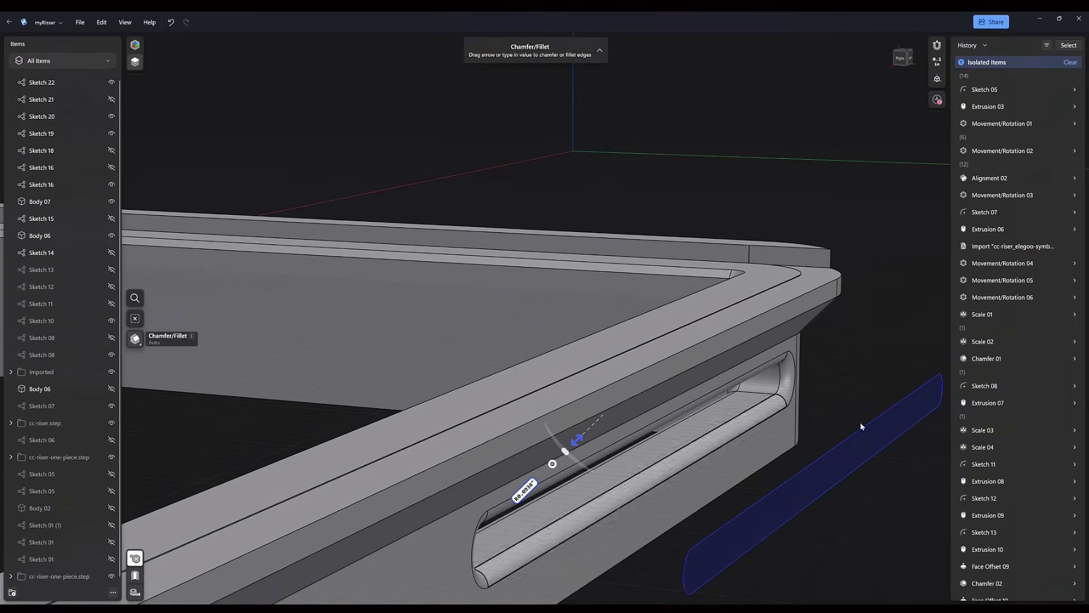
{"action": "right_click_drag", "start_coordinate": [899, 413], "coordinate": [572, 345]}
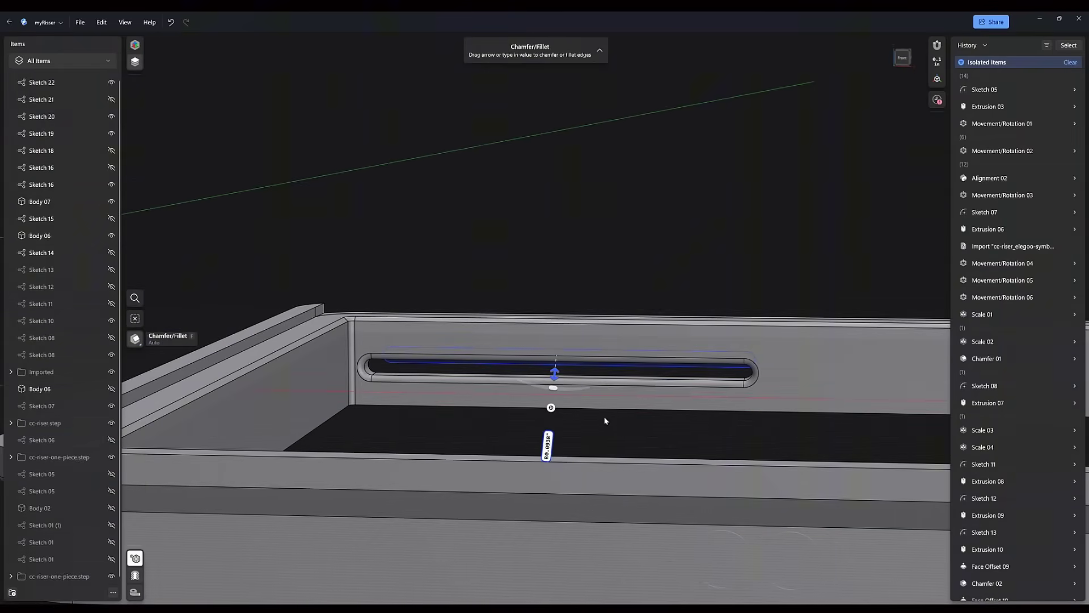
{"action": "right_click_drag", "start_coordinate": [600, 423], "coordinate": [526, 347]}
{"action": "left_click", "coordinate": [527, 356]}
{"action": "right_click_drag", "start_coordinate": [547, 469], "coordinate": [589, 461]}
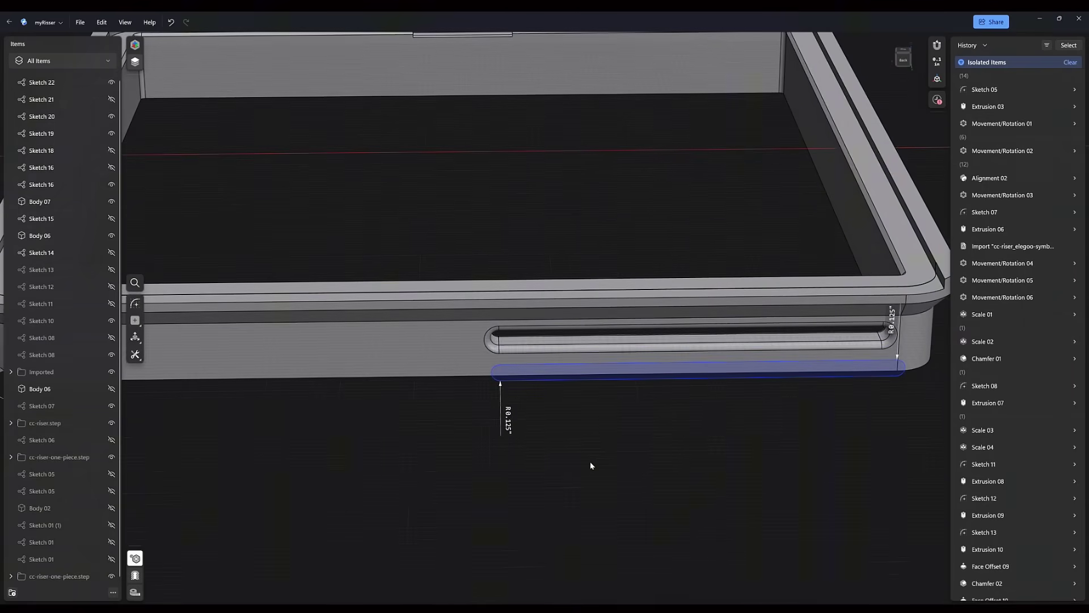
{"action": "scroll", "coordinate": [590, 461], "scroll_direction": "down", "scroll_amount": 5}
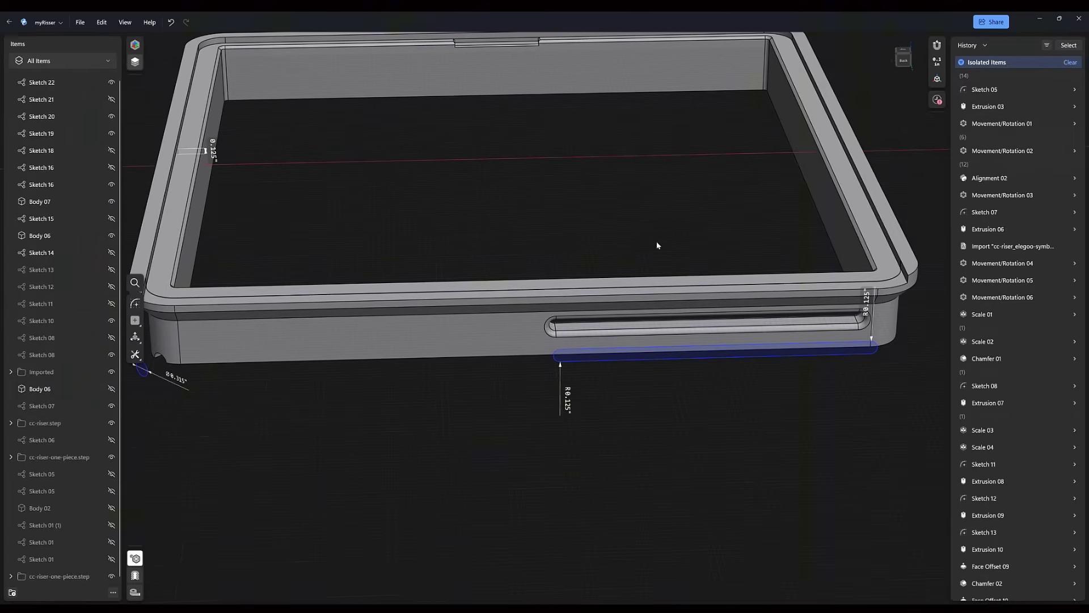
{"action": "left_click", "coordinate": [516, 341]}
{"action": "key", "text": "m"}
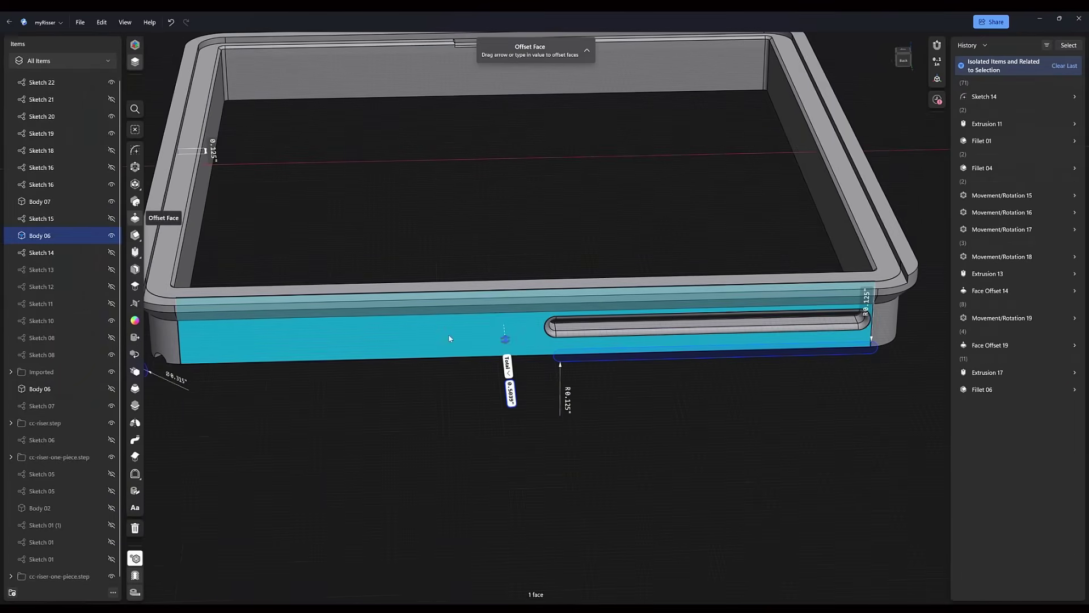
{"action": "scroll", "coordinate": [450, 339], "scroll_direction": "down", "scroll_amount": 3}
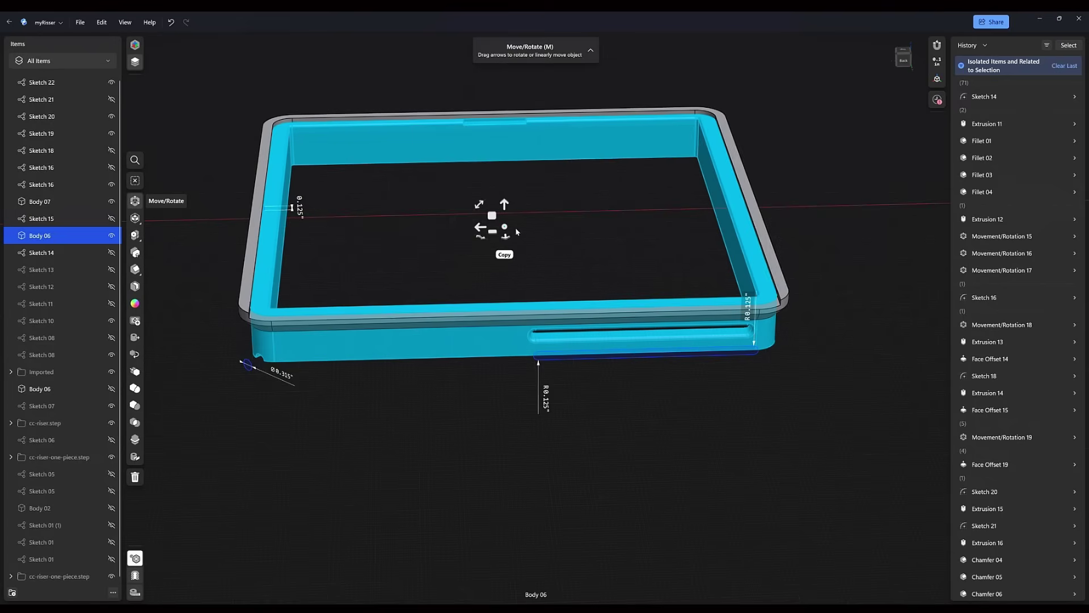
{"action": "left_click", "coordinate": [511, 408]}
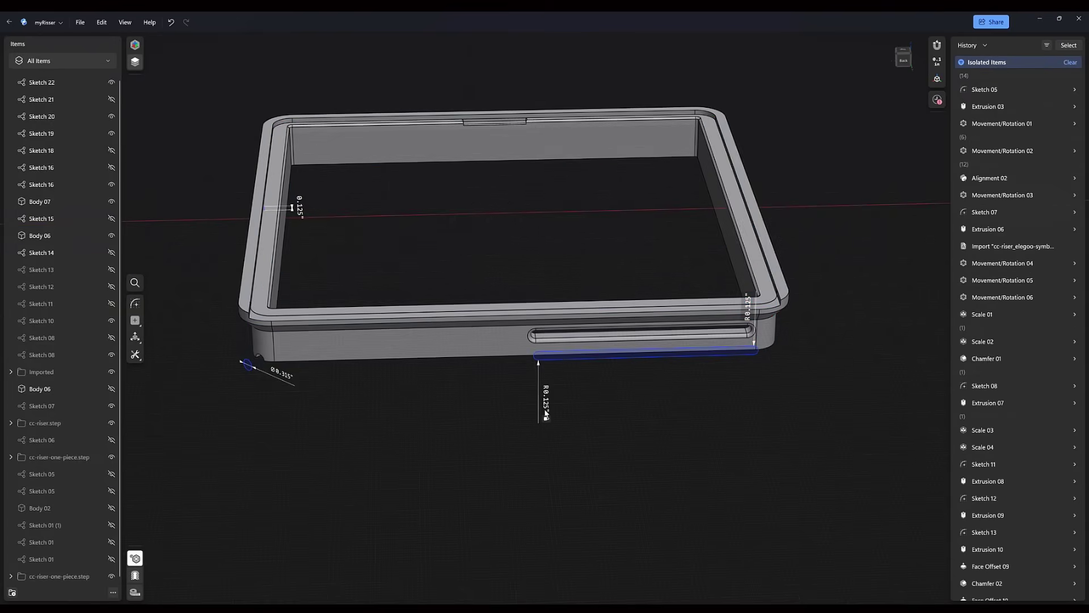
{"action": "right_click_drag", "start_coordinate": [545, 414], "coordinate": [307, 171]}
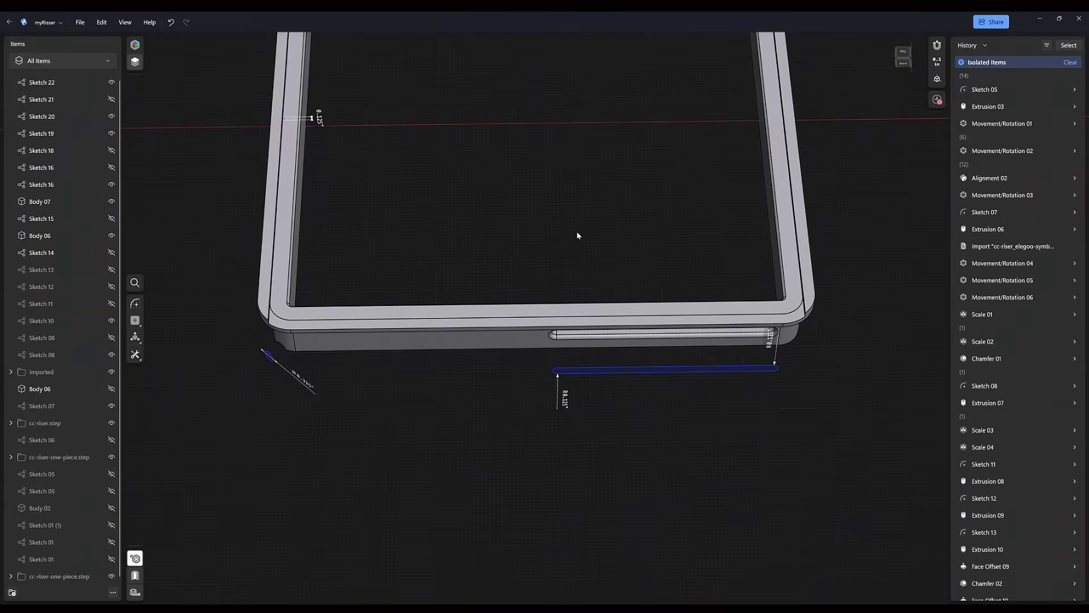
{"action": "scroll", "coordinate": [531, 370], "scroll_direction": "down", "scroll_amount": 2}
{"action": "right_click_drag", "start_coordinate": [520, 411], "coordinate": [586, 371]}
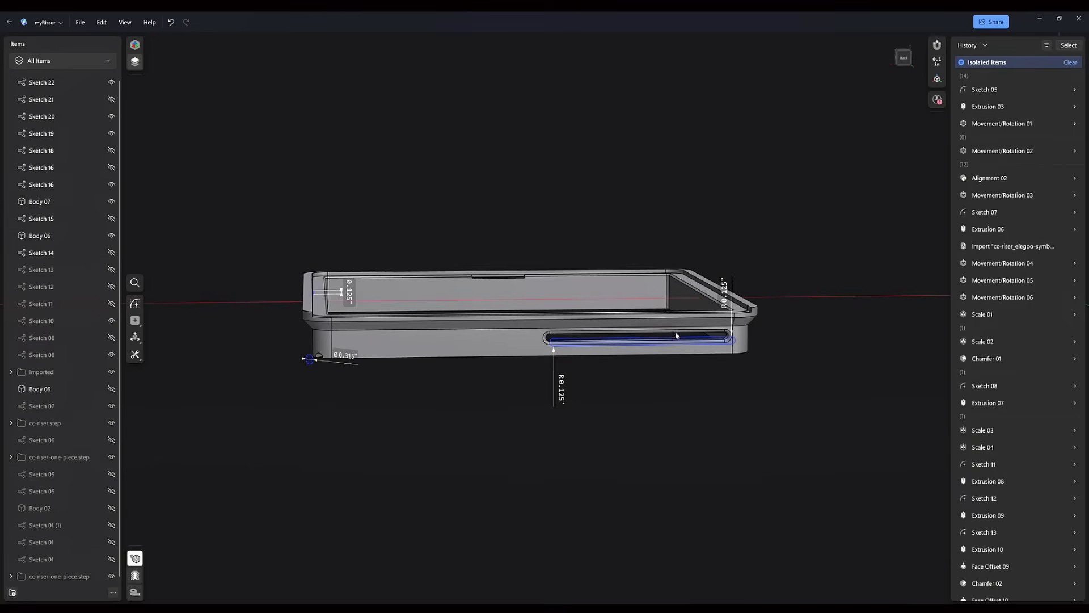
{"action": "scroll", "coordinate": [587, 359], "scroll_direction": "up", "scroll_amount": 6}
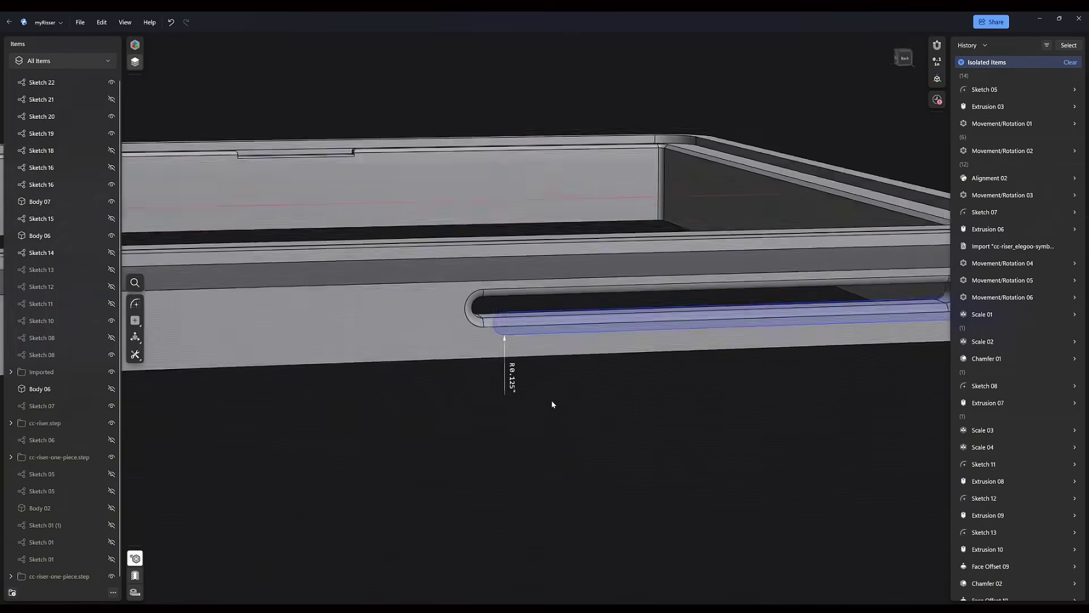
{"action": "scroll", "coordinate": [556, 405], "scroll_direction": "down", "scroll_amount": 5}
{"action": "scroll", "coordinate": [517, 324], "scroll_direction": "up", "scroll_amount": 4}
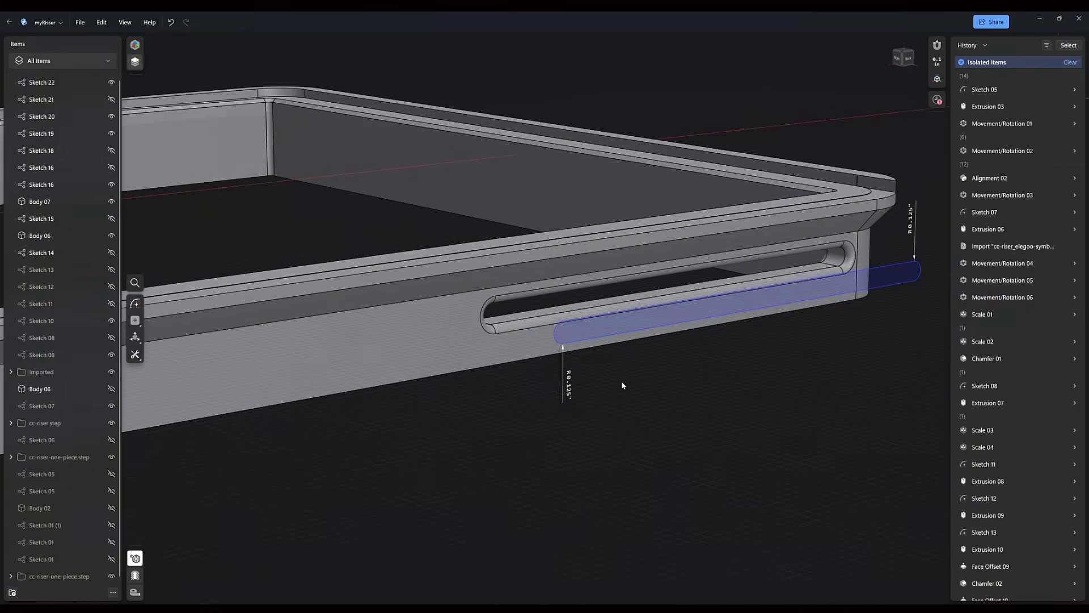
{"action": "scroll", "coordinate": [624, 381], "scroll_direction": "down", "scroll_amount": 4}
{"action": "left_click", "coordinate": [559, 330]}
{"action": "key", "text": "m"}
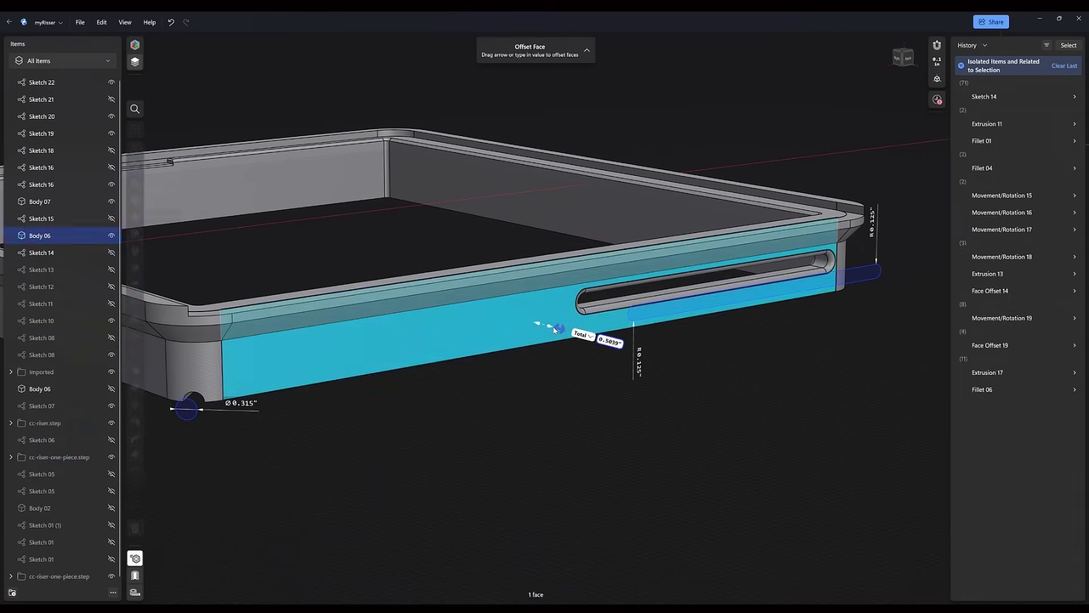
{"action": "left_click", "coordinate": [590, 295]}
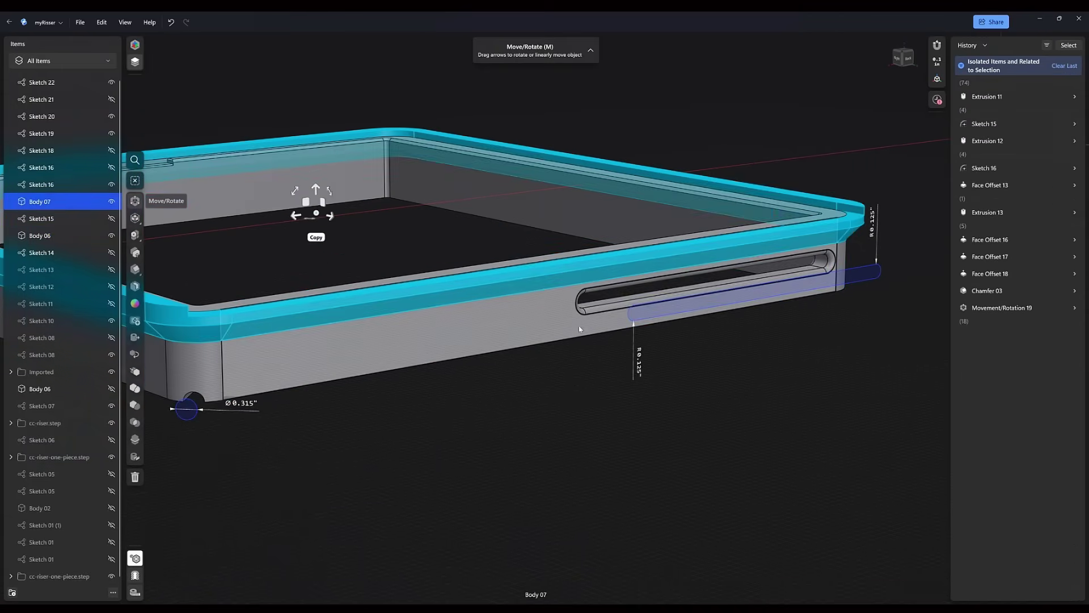
{"action": "left_click", "coordinate": [584, 335]}
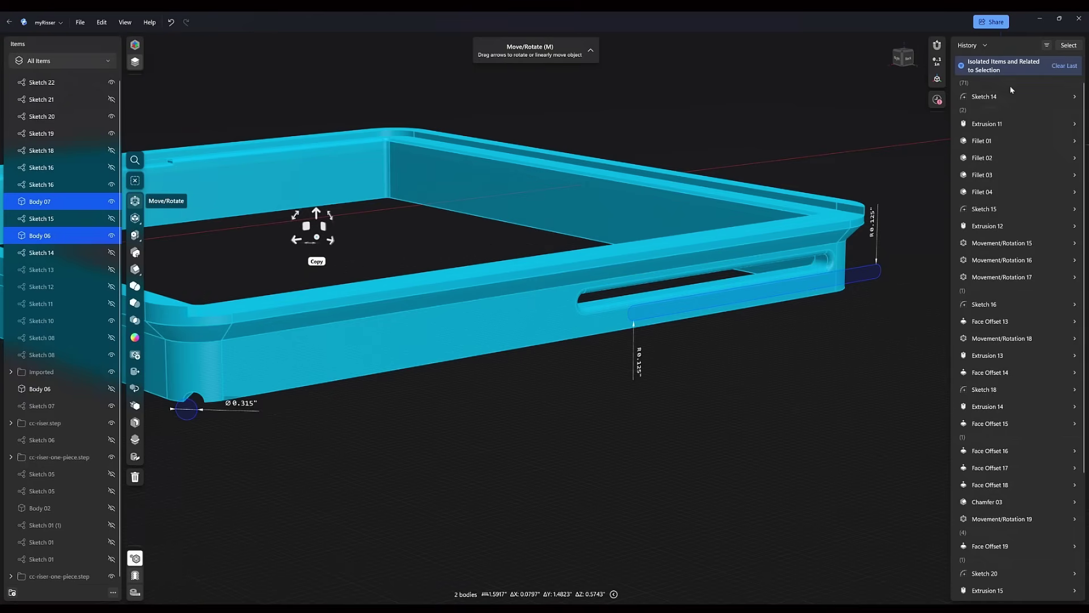
{"action": "key", "text": "ctrl+z"}
{"action": "right_click_drag", "start_coordinate": [425, 488], "coordinate": [416, 475]}
{"action": "scroll", "coordinate": [397, 468], "scroll_direction": "up", "scroll_amount": 5}
{"action": "scroll", "coordinate": [465, 417], "scroll_direction": "up", "scroll_amount": 4}
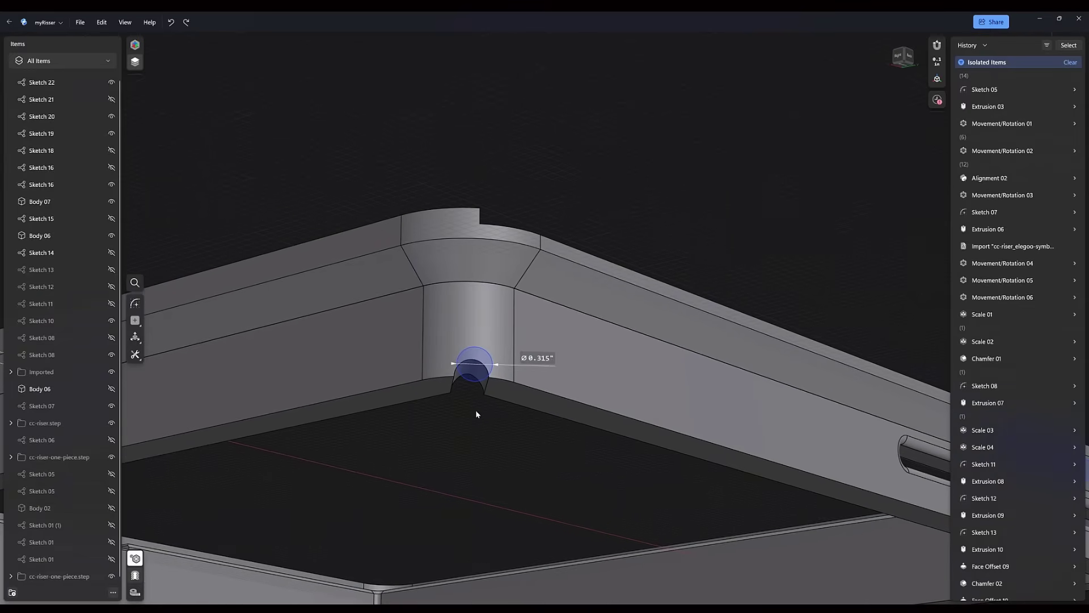
Stretch the corner hole's circle profile about 1.12 times taller into an oval
{"action": "left_click", "coordinate": [477, 392]}
{"action": "double_click", "coordinate": [474, 386]}
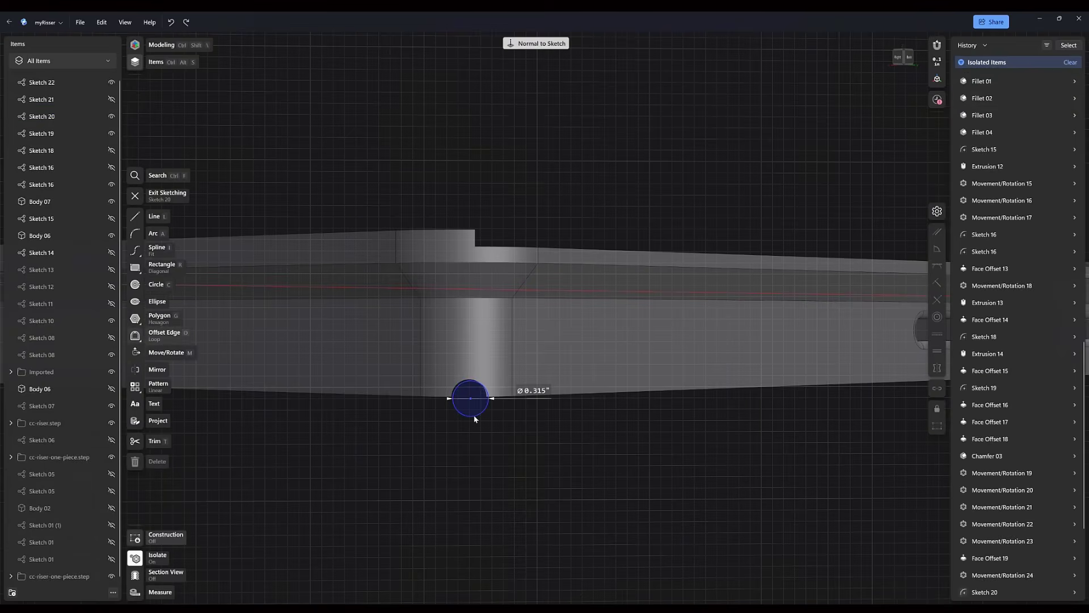
{"action": "left_click", "coordinate": [474, 403]}
{"action": "left_click", "coordinate": [139, 229]}
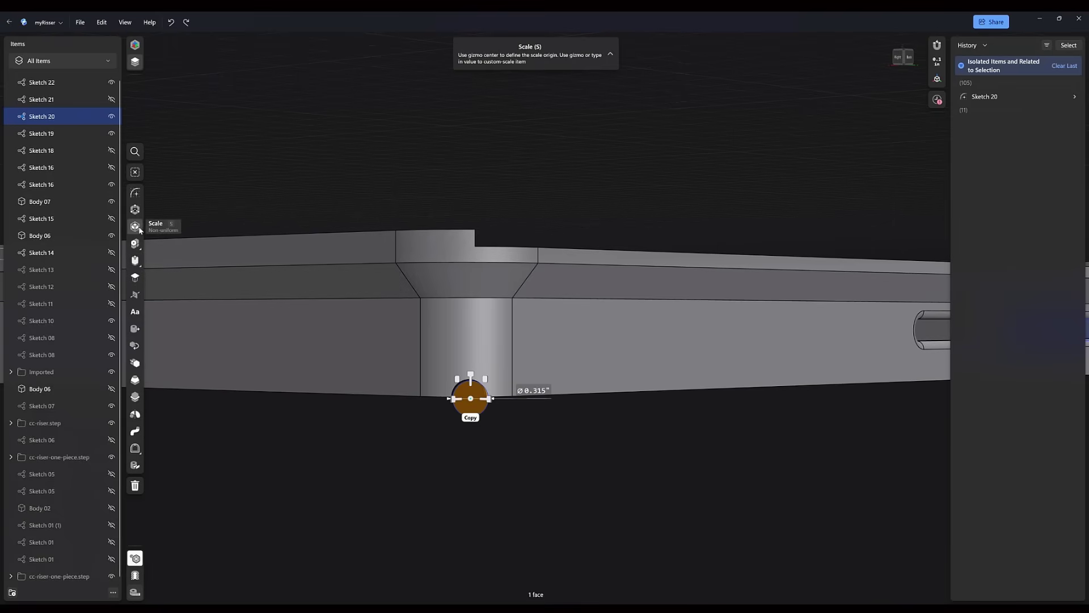
{"action": "left_click_drag", "start_coordinate": [470, 375], "coordinate": [474, 364]}
{"action": "left_click", "coordinate": [521, 486]}
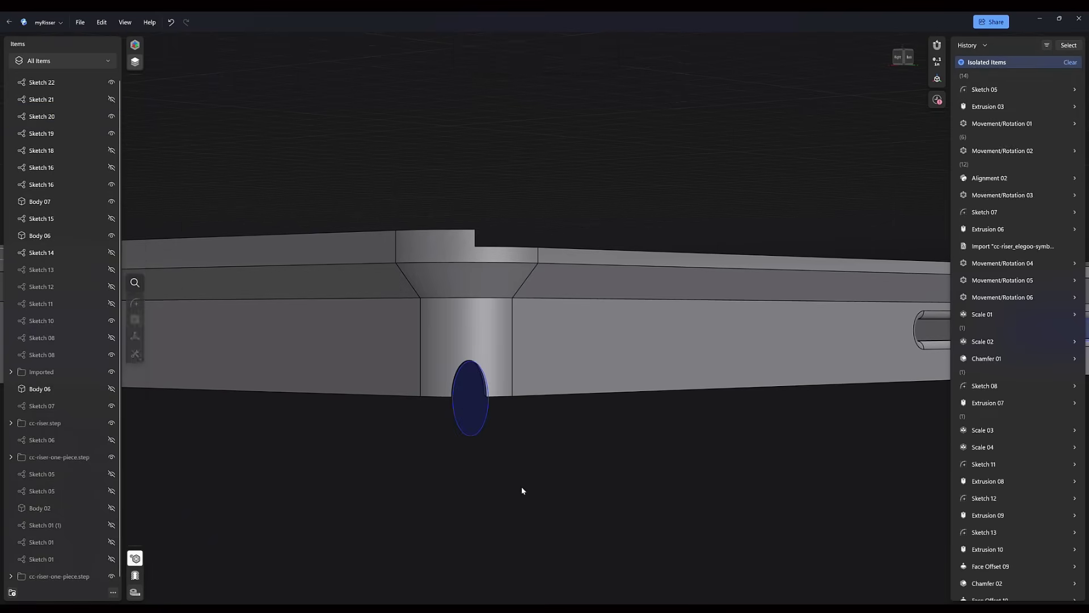
Review the riser's corner rail and whole frame, then view the slicer's empty build plate
{"action": "right_click_drag", "start_coordinate": [520, 486], "coordinate": [565, 424]}
{"action": "right_click_drag", "start_coordinate": [185, 401], "coordinate": [376, 428]}
{"action": "left_click", "coordinate": [372, 424]}
{"action": "right_click_drag", "start_coordinate": [492, 426], "coordinate": [522, 445]}
{"action": "left_click", "coordinate": [351, 501]}
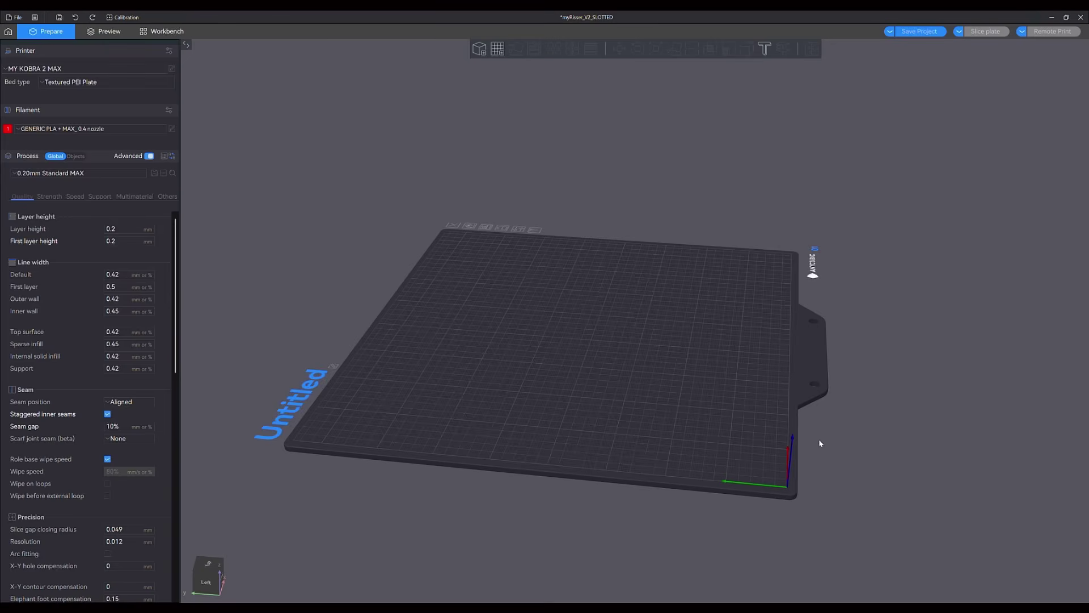
{"action": "left_click_drag", "start_coordinate": [819, 438], "coordinate": [860, 454]}
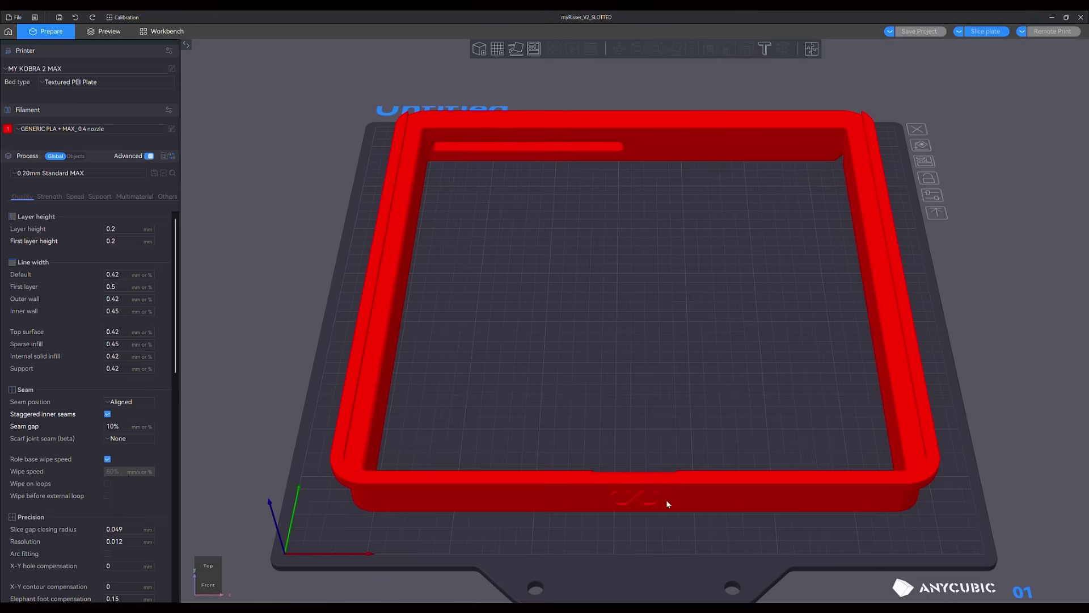
Orbit to an oblique view and select the riser frame on the Kobra 2 Max plate
{"action": "left_click_drag", "start_coordinate": [577, 380], "coordinate": [532, 405]}
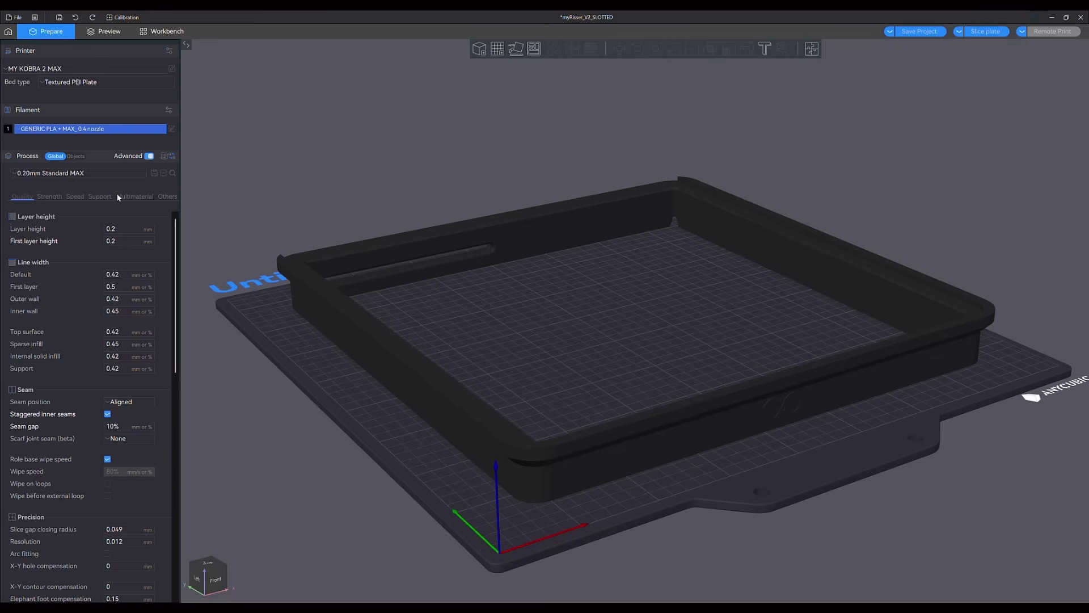
{"action": "left_click", "coordinate": [423, 248]}
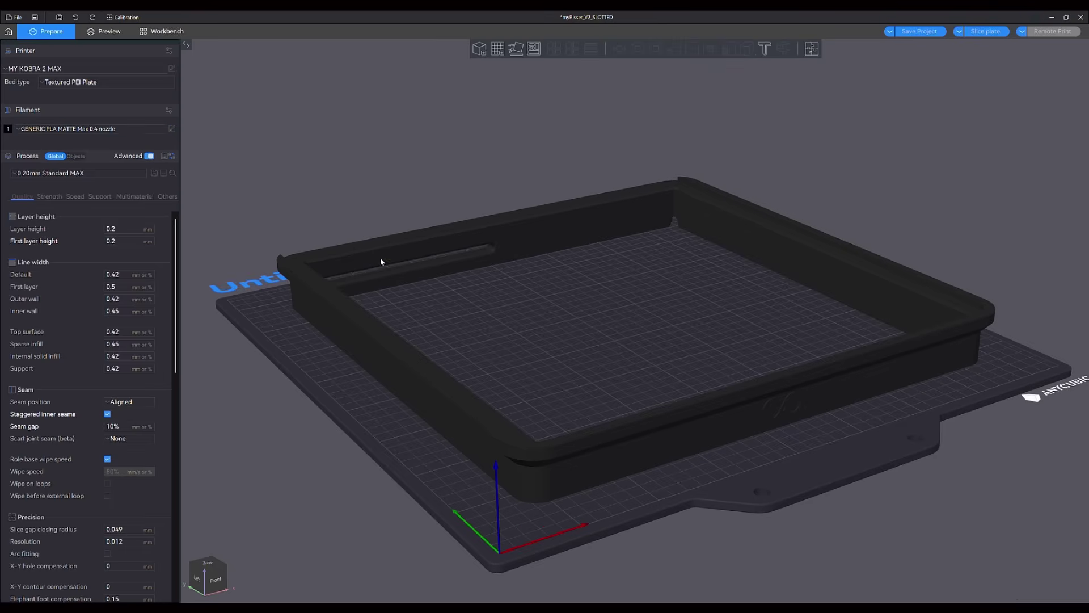
Give the frame 4 wall loops and 5% Adaptive Cubic infill, then slice the plate
{"action": "left_click", "coordinate": [421, 379]}
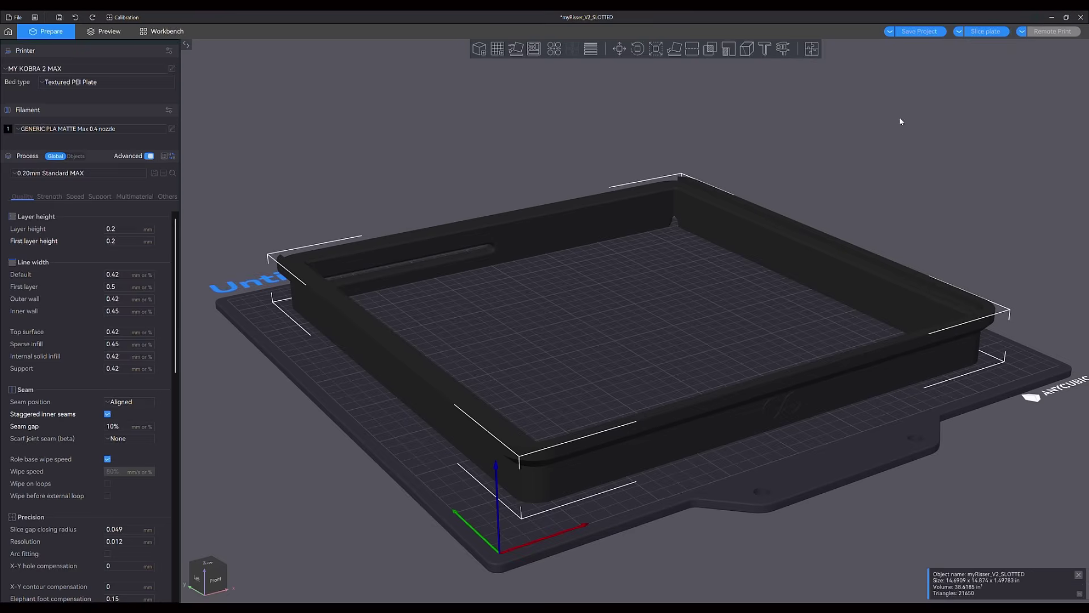
{"action": "left_click", "coordinate": [50, 197]}
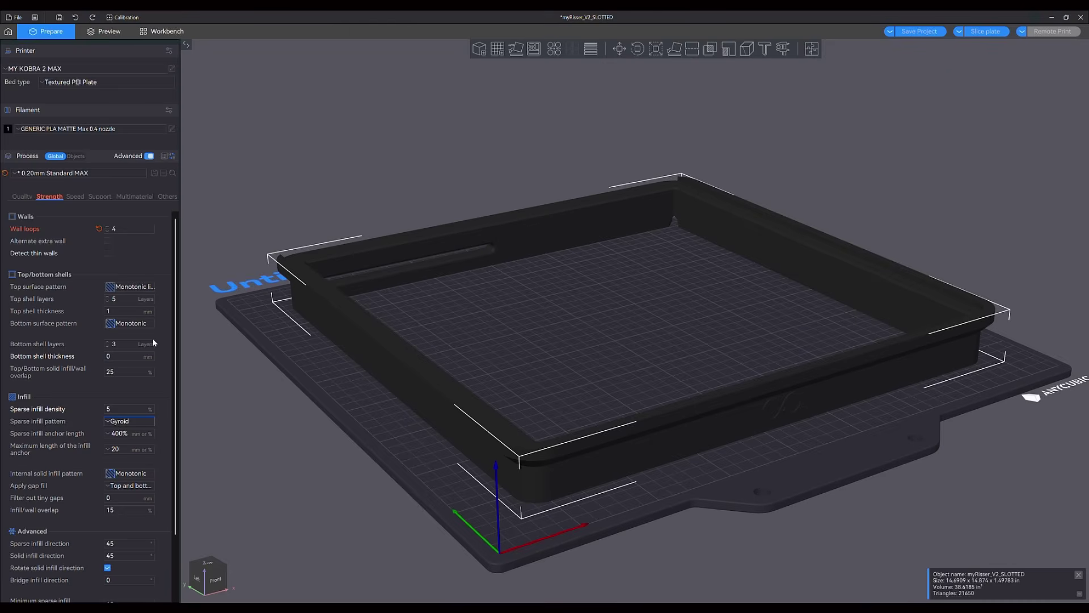
{"action": "left_click", "coordinate": [211, 444]}
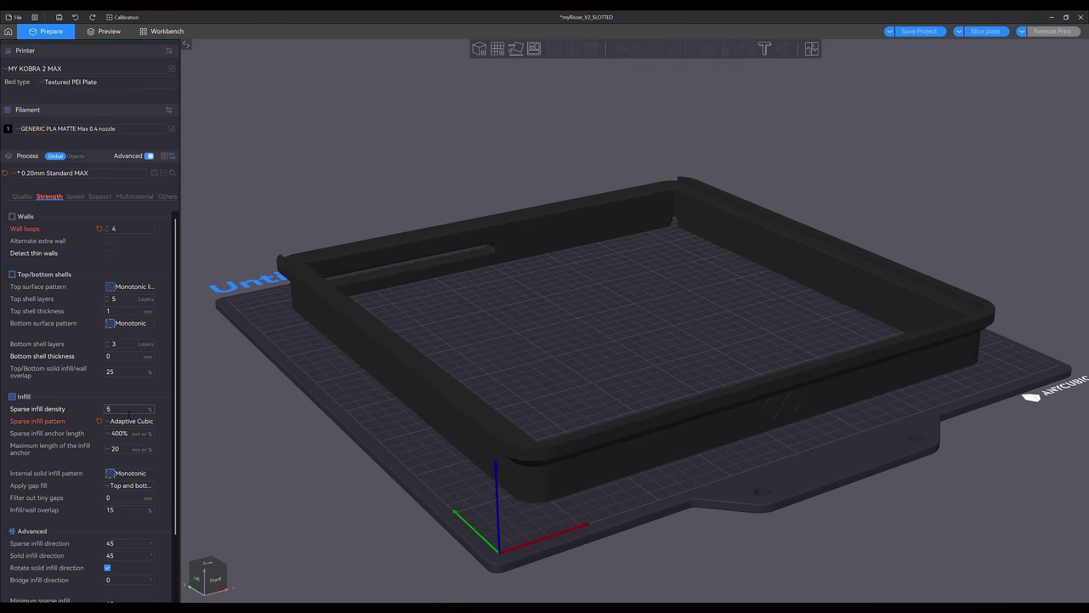
{"action": "left_click", "coordinate": [987, 32]}
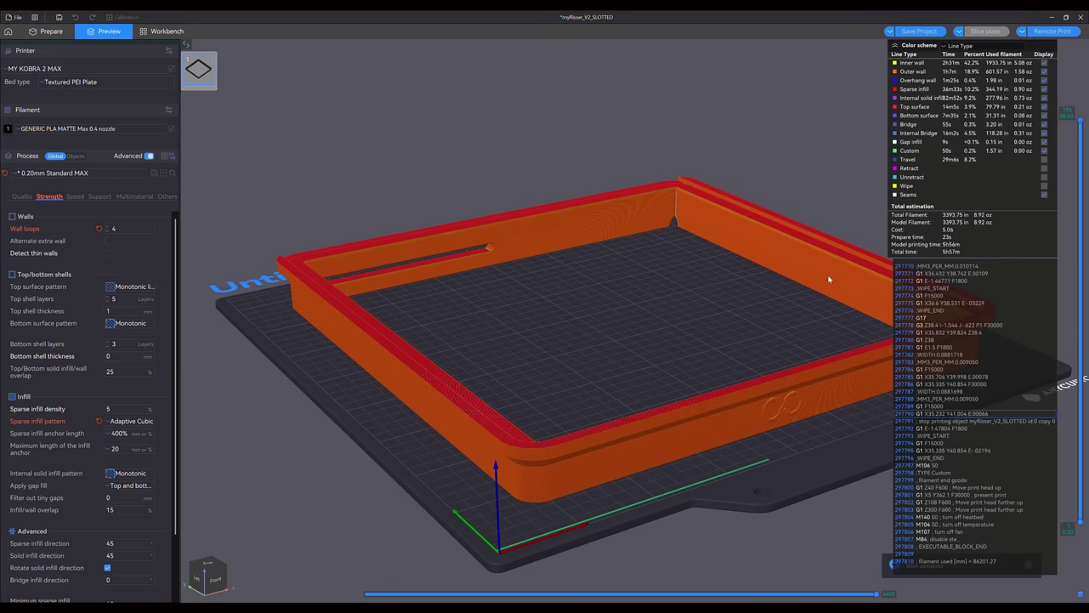
After checking the lower layers, enable Thick bridges under Quality and re-slice the plate
{"action": "left_click_drag", "start_coordinate": [1080, 121], "coordinate": [1018, 329]}
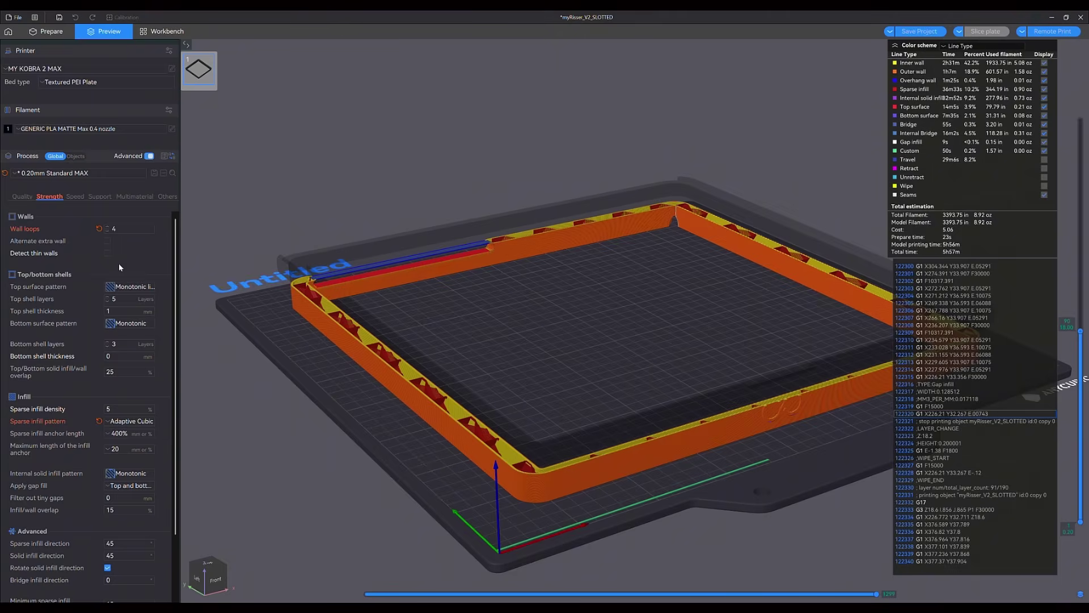
{"action": "left_click", "coordinate": [23, 197]}
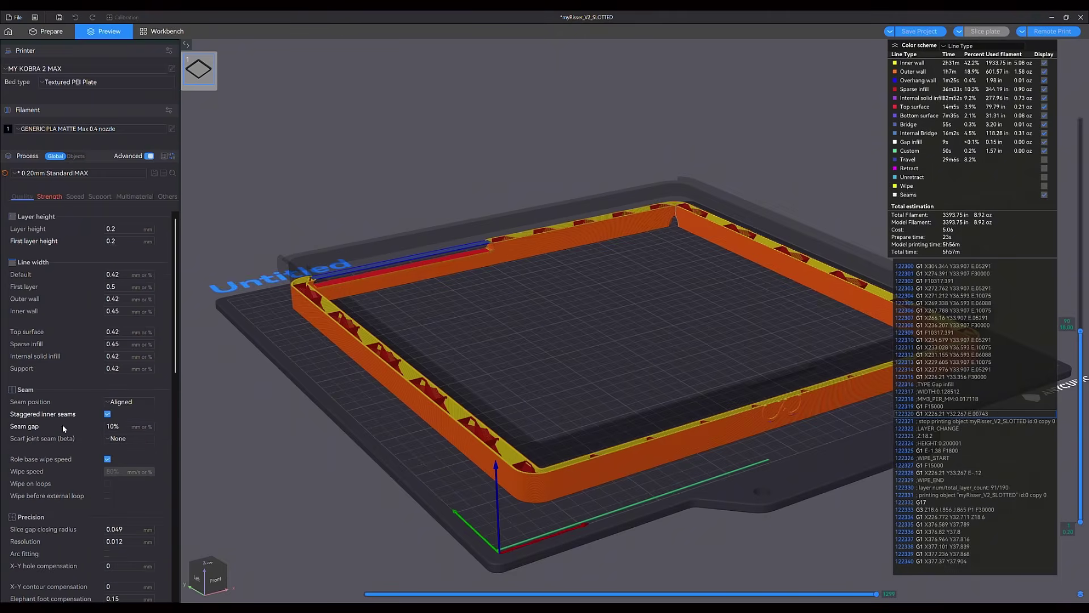
{"action": "scroll", "coordinate": [97, 507], "scroll_direction": "down", "scroll_amount": 5}
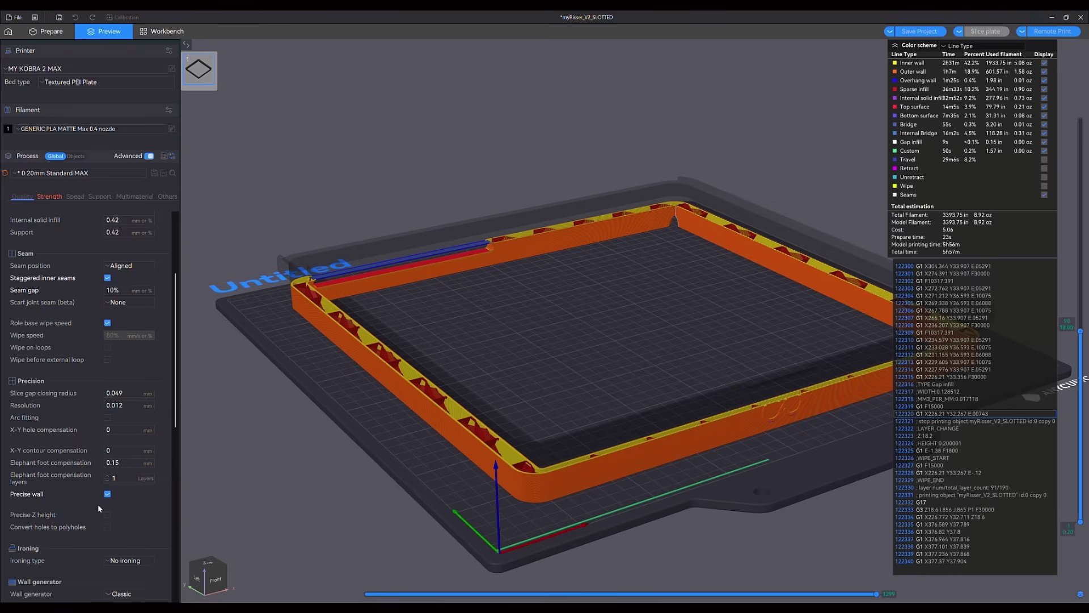
{"action": "scroll", "coordinate": [98, 503], "scroll_direction": "down", "scroll_amount": 6}
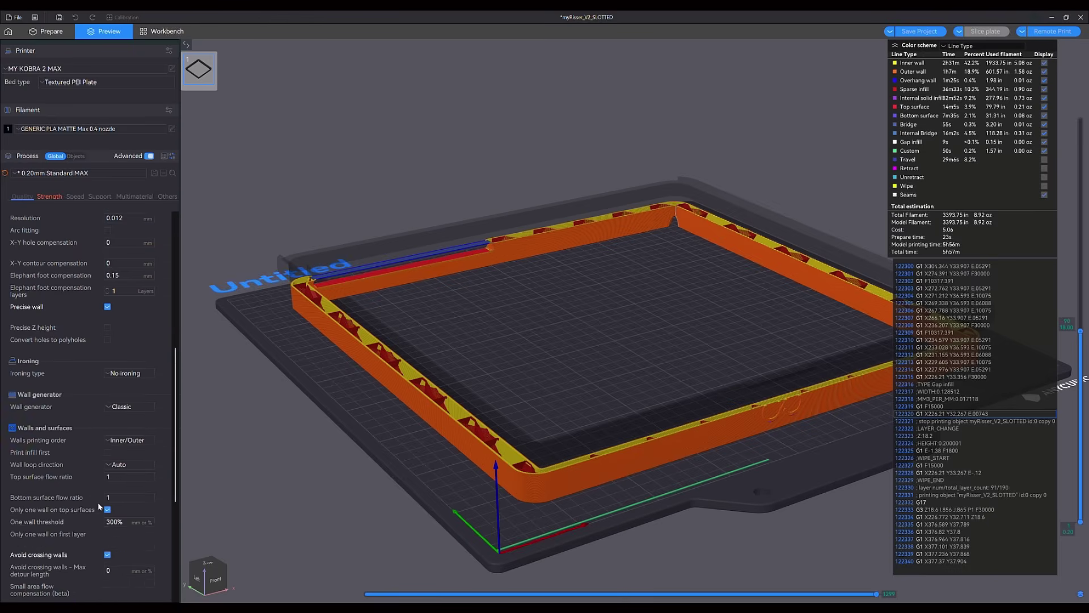
{"action": "scroll", "coordinate": [96, 502], "scroll_direction": "down", "scroll_amount": 4}
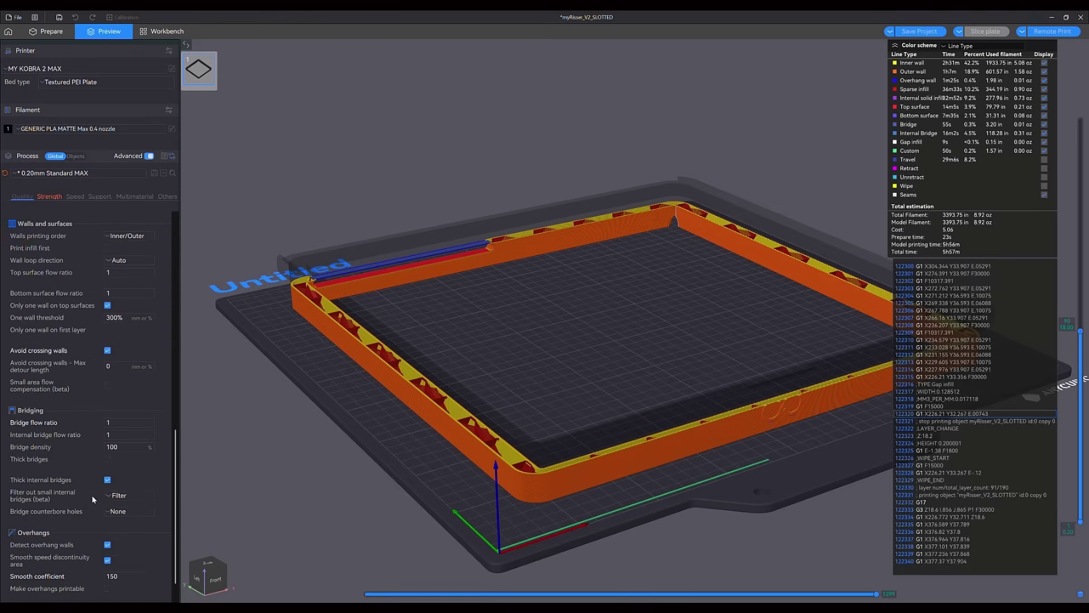
{"action": "left_click", "coordinate": [106, 460]}
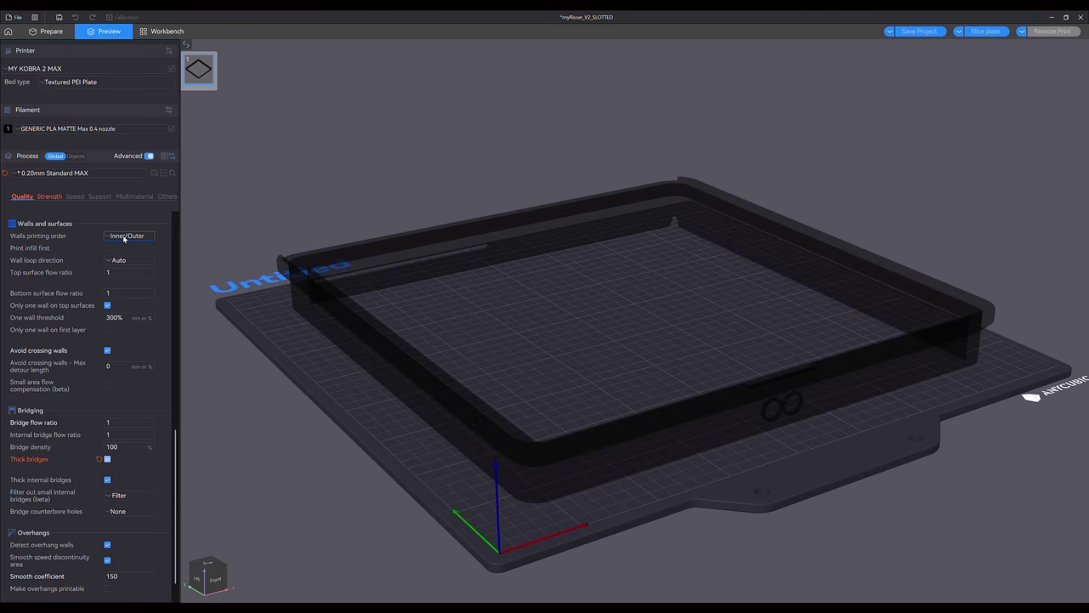
{"action": "scroll", "coordinate": [153, 417], "scroll_direction": "down", "scroll_amount": 1}
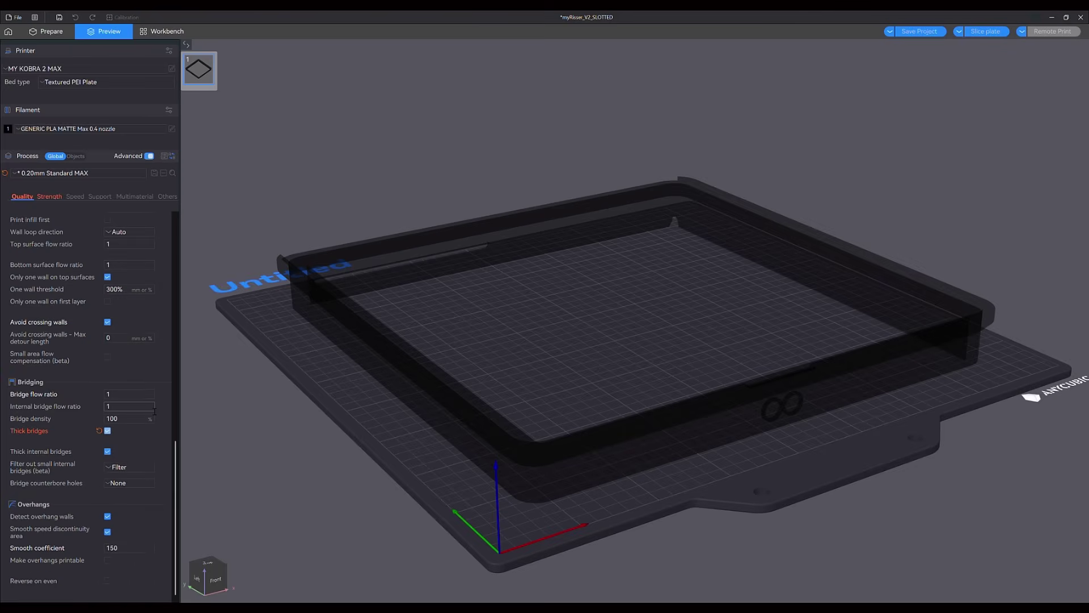
{"action": "scroll", "coordinate": [152, 411], "scroll_direction": "up", "scroll_amount": 5}
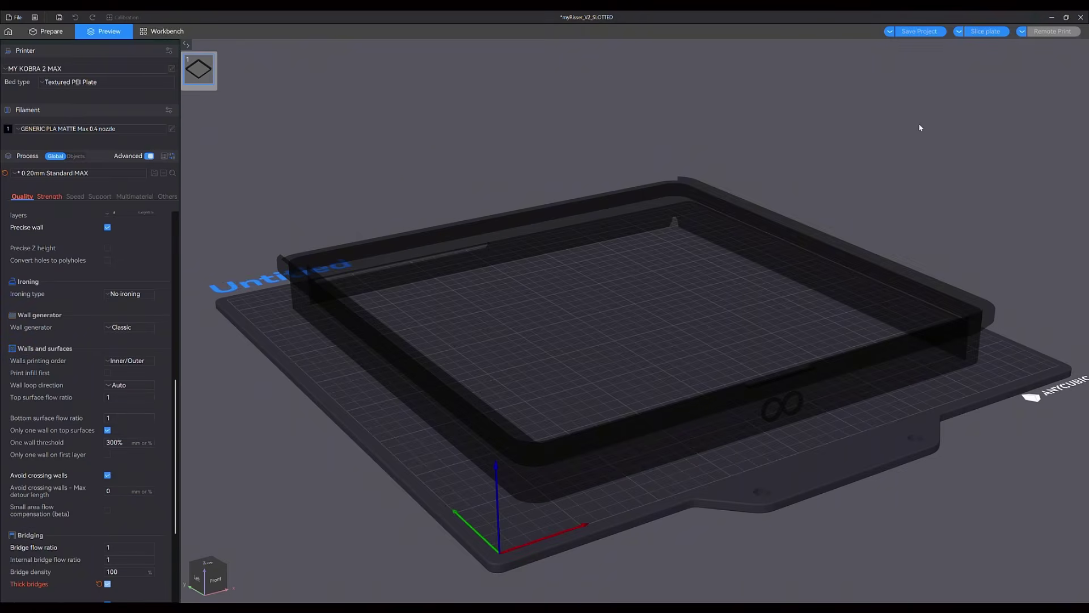
{"action": "left_click", "coordinate": [986, 31]}
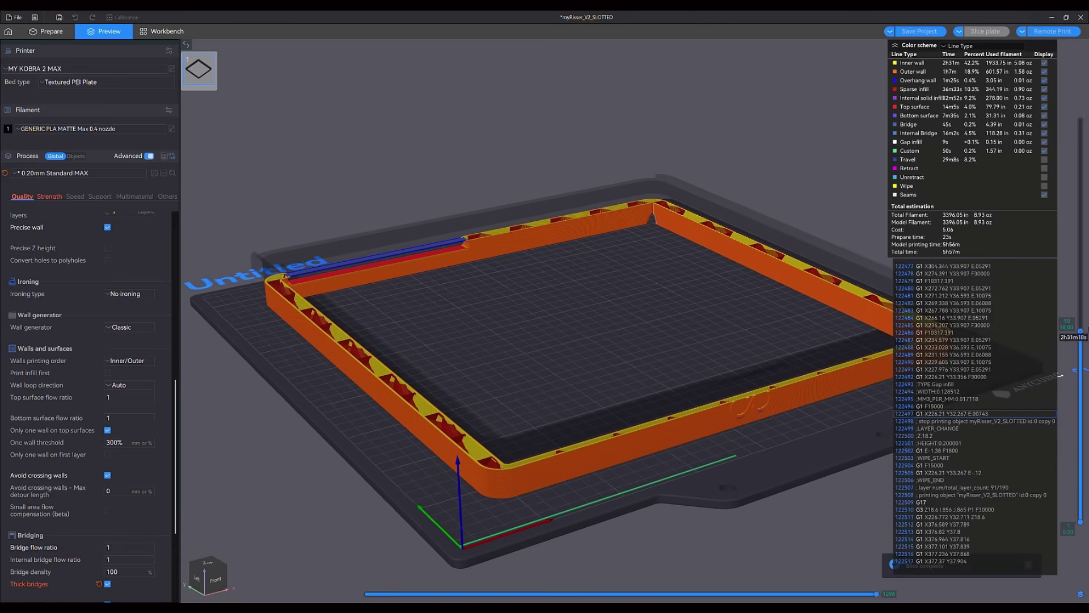
Inspect the sliced preview, then return to the Prepare view facing the frame's rear
{"action": "left_click_drag", "start_coordinate": [1080, 335], "coordinate": [866, 134]}
{"action": "left_click_drag", "start_coordinate": [652, 267], "coordinate": [545, 315]}
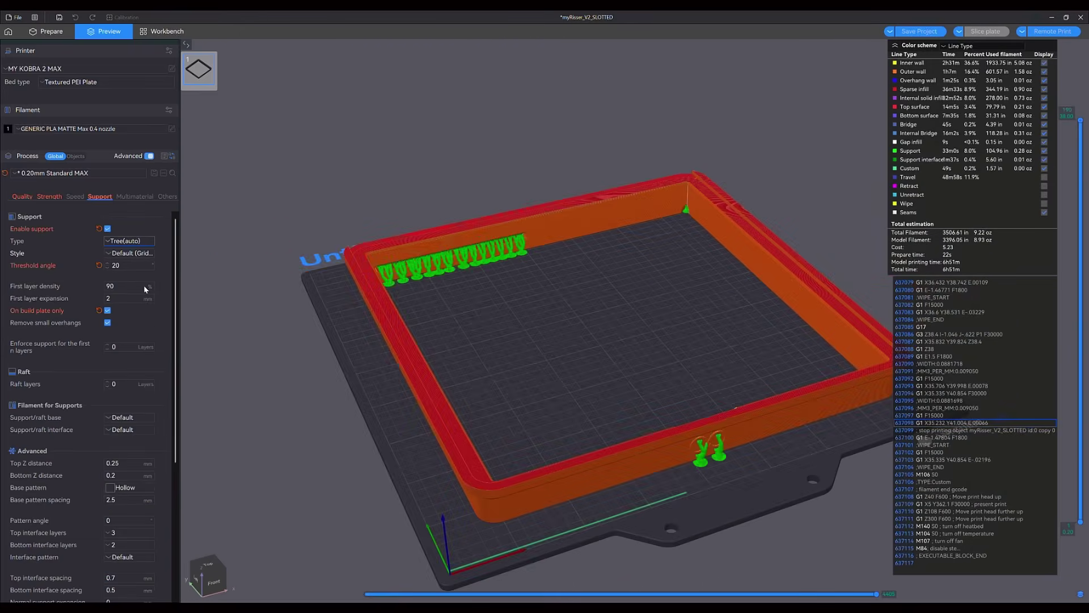
{"action": "scroll", "coordinate": [129, 240], "scroll_direction": "down", "scroll_amount": 2}
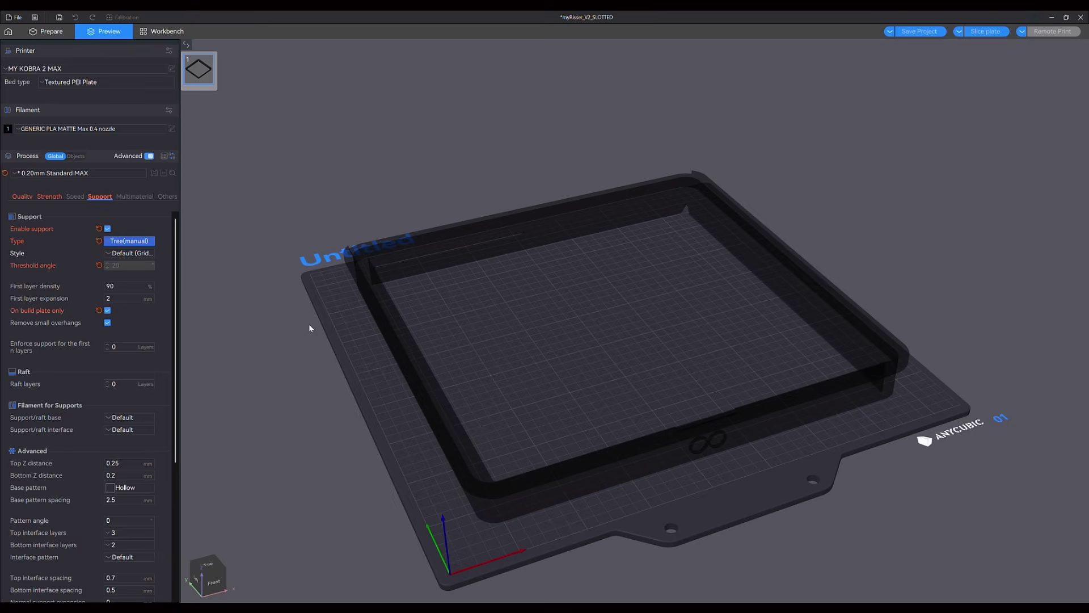
{"action": "left_click", "coordinate": [48, 31]}
{"action": "mouse_move", "coordinate": [340, 317]}
{"action": "left_mouse_down"}
{"action": "mouse_move", "coordinate": [361, 324]}
{"action": "mouse_move", "coordinate": [348, 315]}
{"action": "left_mouse_up"}
Paint supports along the whole PTFE slot using 57° overhang highlight and pen size 2
{"action": "left_click", "coordinate": [573, 344]}
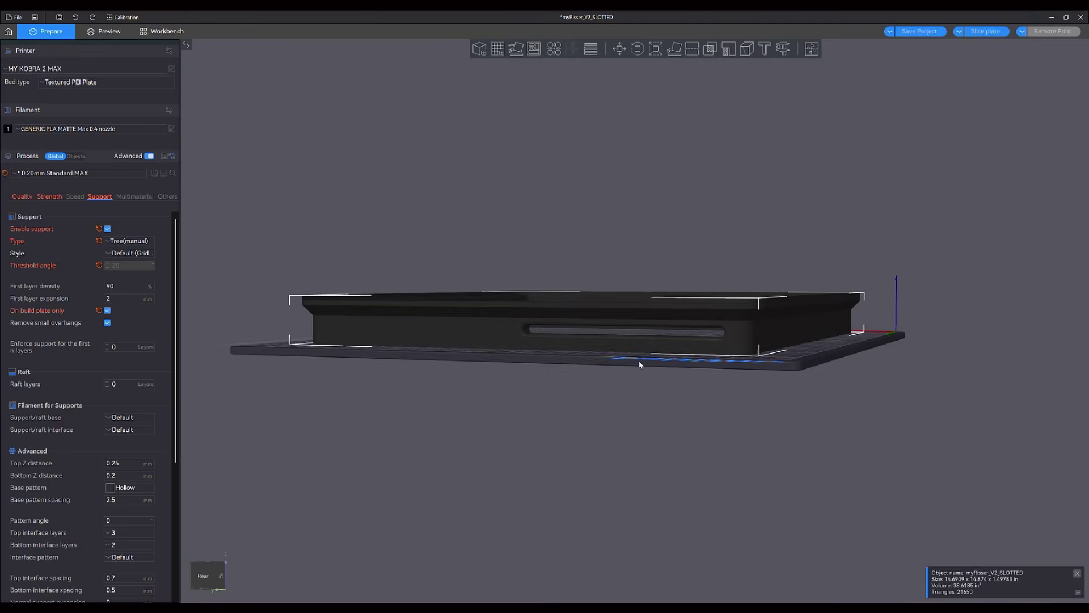
{"action": "scroll", "coordinate": [642, 359], "scroll_direction": "up", "scroll_amount": 5}
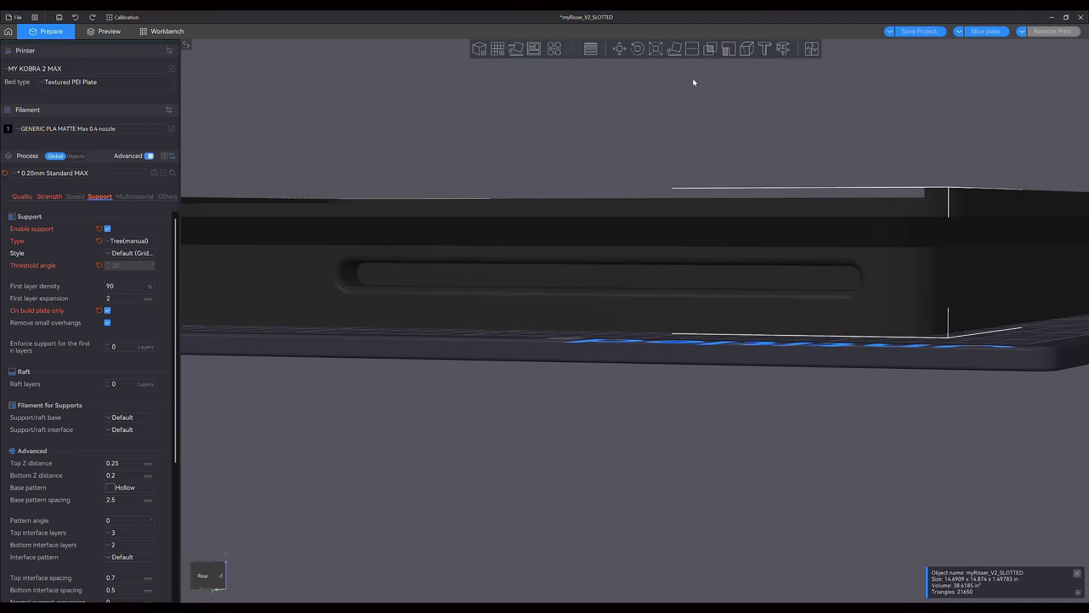
{"action": "left_click", "coordinate": [722, 51]}
{"action": "left_click_drag", "start_coordinate": [644, 400], "coordinate": [546, 436]}
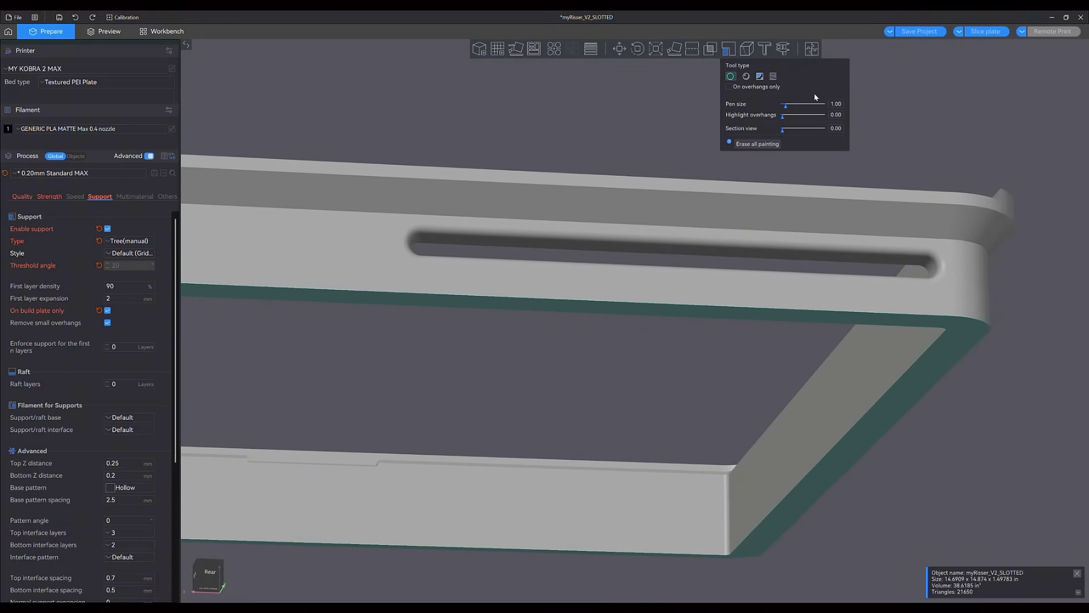
{"action": "left_click", "coordinate": [809, 115]}
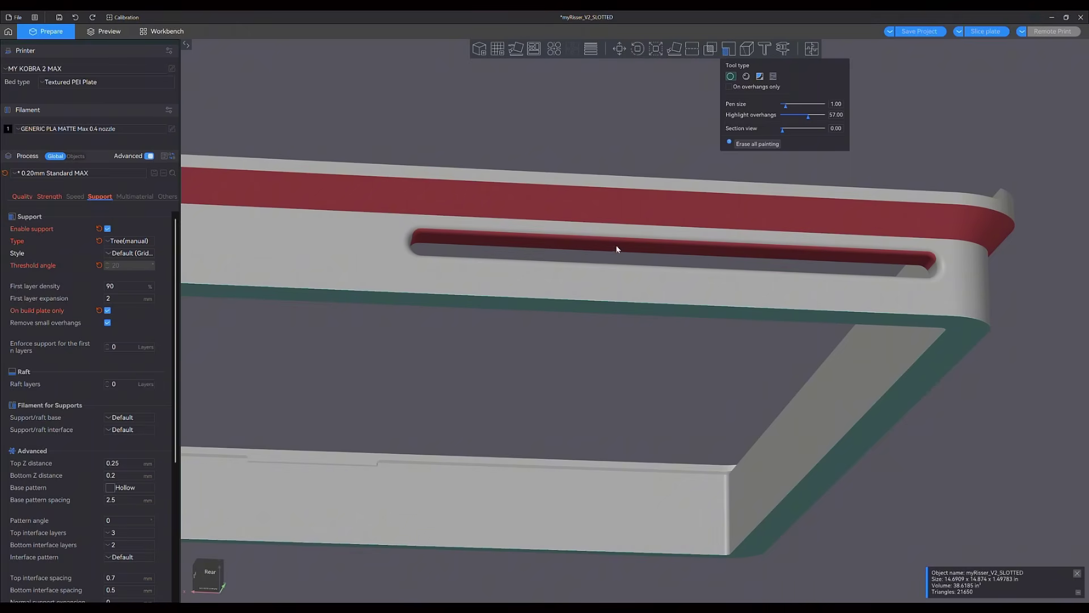
{"action": "left_click", "coordinate": [792, 105]}
{"action": "left_click_drag", "start_coordinate": [421, 243], "coordinate": [581, 246]}
{"action": "left_click_drag", "start_coordinate": [695, 252], "coordinate": [924, 265]}
{"action": "key", "text": "Escape"}
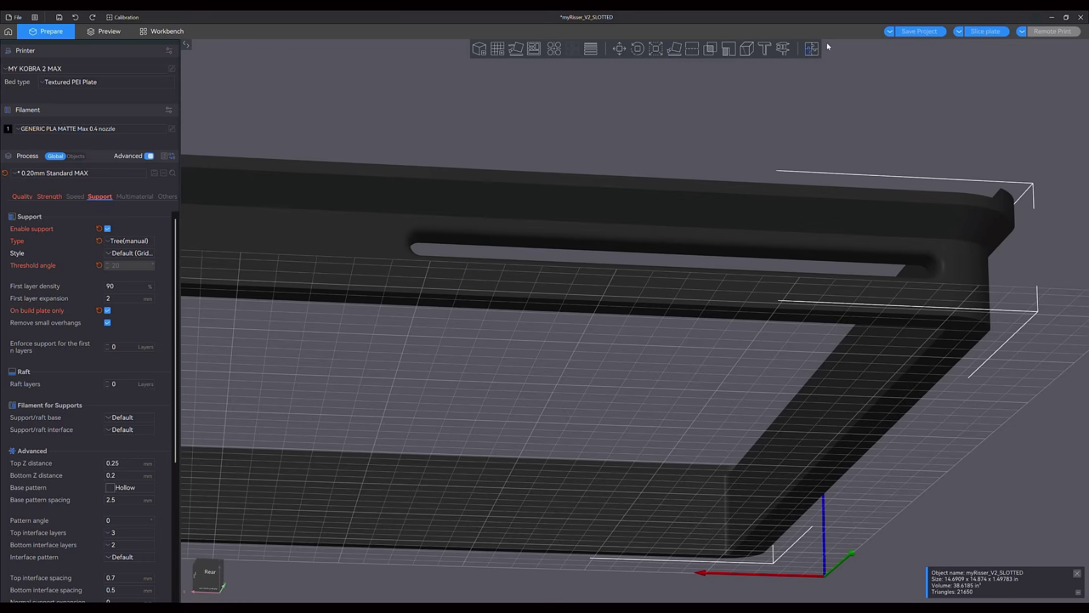
Slice with the painted supports (6h47m, 9.21 oz) and inspect the lower layers from above
{"action": "left_click", "coordinate": [975, 34]}
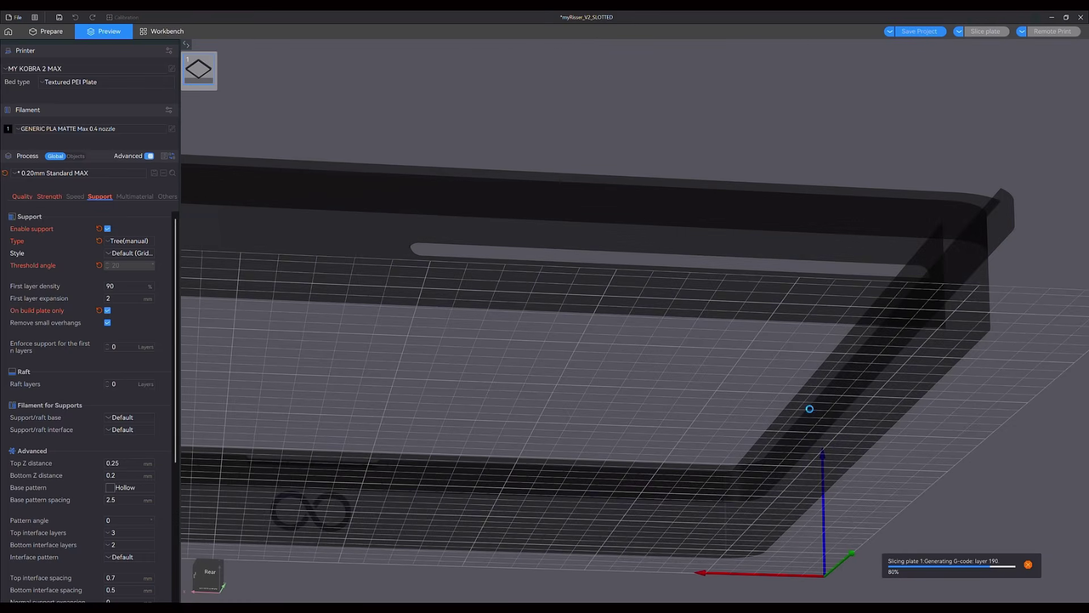
{"action": "scroll", "coordinate": [682, 171], "scroll_direction": "down", "scroll_amount": 8}
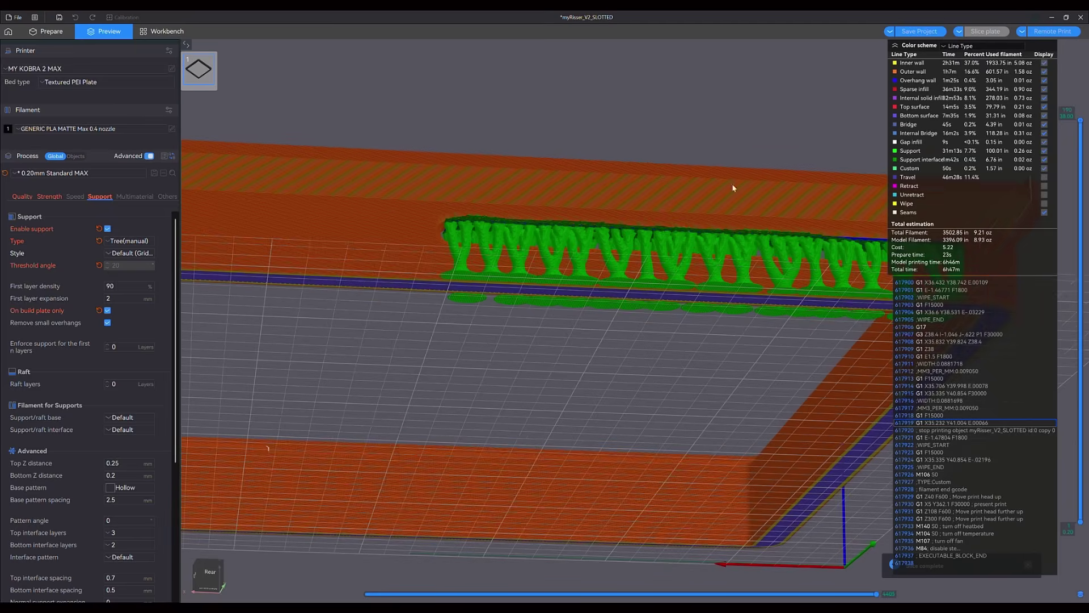
{"action": "left_click_drag", "start_coordinate": [704, 325], "coordinate": [662, 376]}
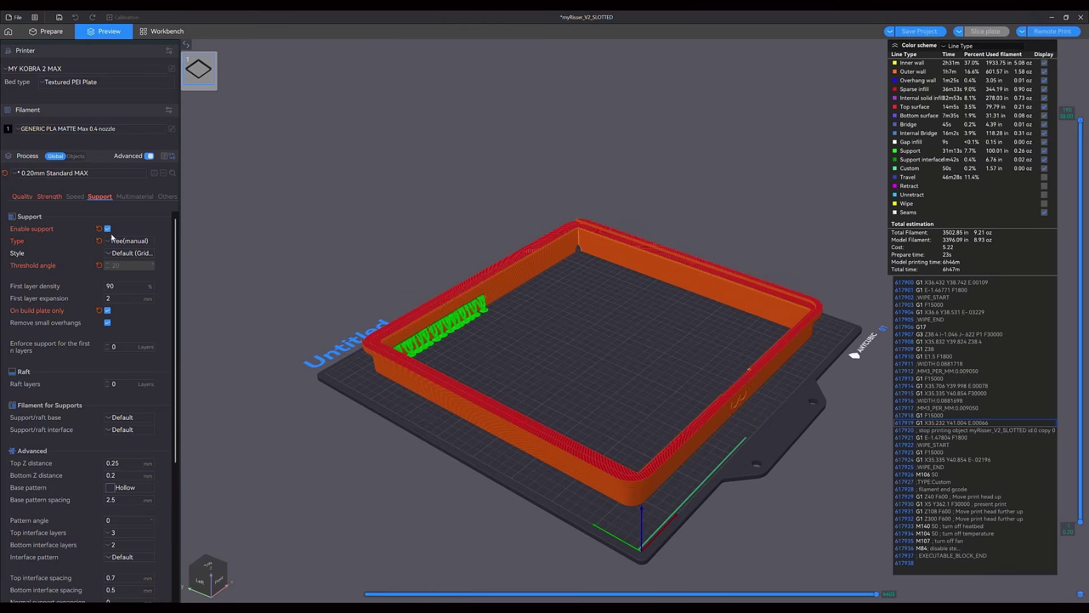
{"action": "left_click", "coordinate": [50, 196]}
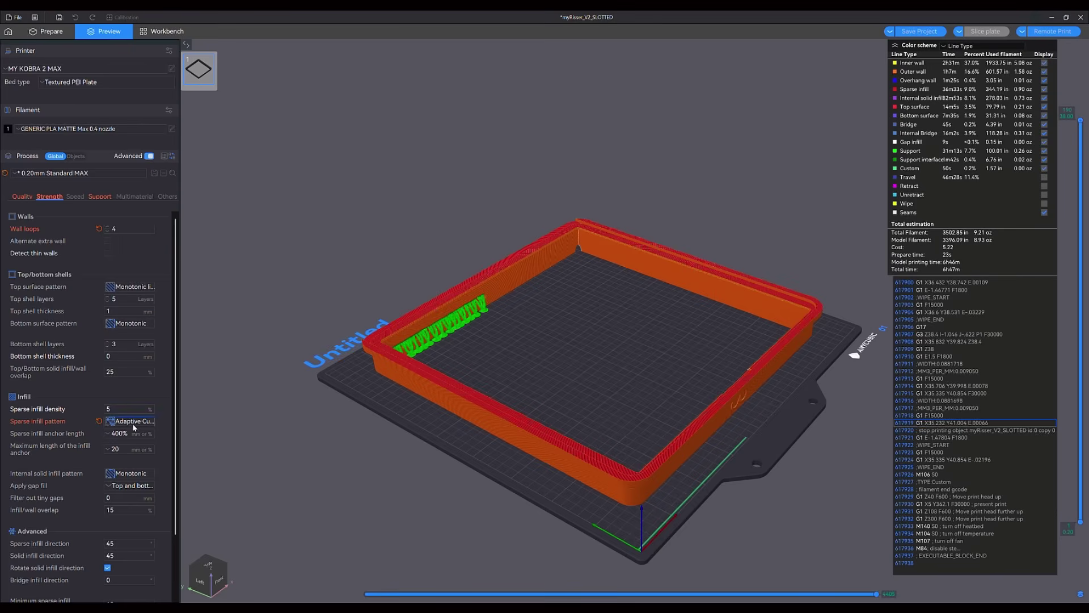
{"action": "left_click_drag", "start_coordinate": [1080, 120], "coordinate": [1047, 102]}
{"action": "middle_click_drag", "start_coordinate": [787, 211], "coordinate": [756, 209]}
{"action": "left_click_drag", "start_coordinate": [763, 226], "coordinate": [761, 222]}
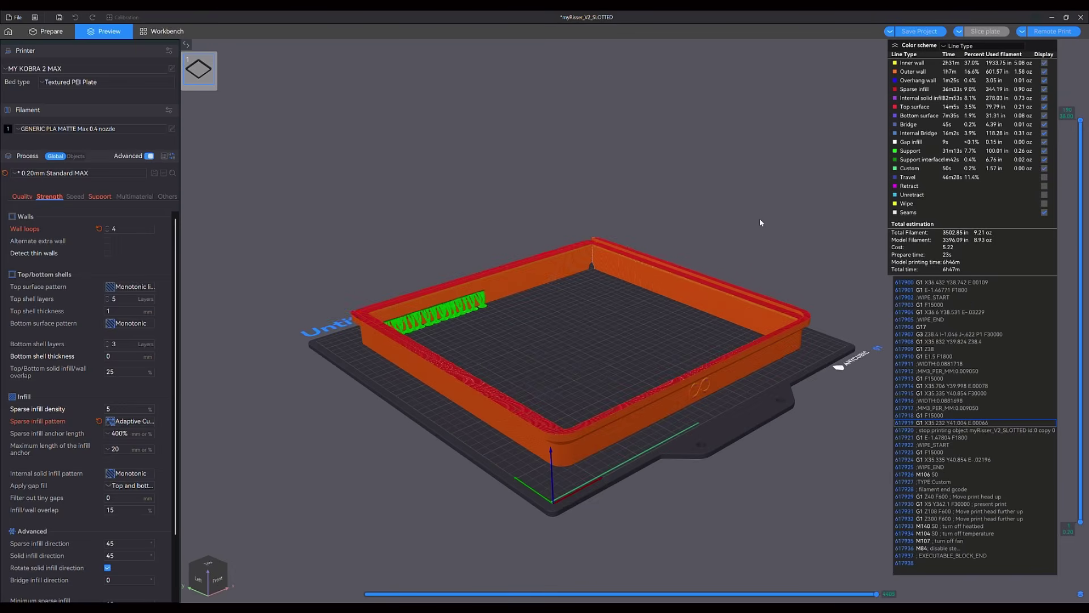